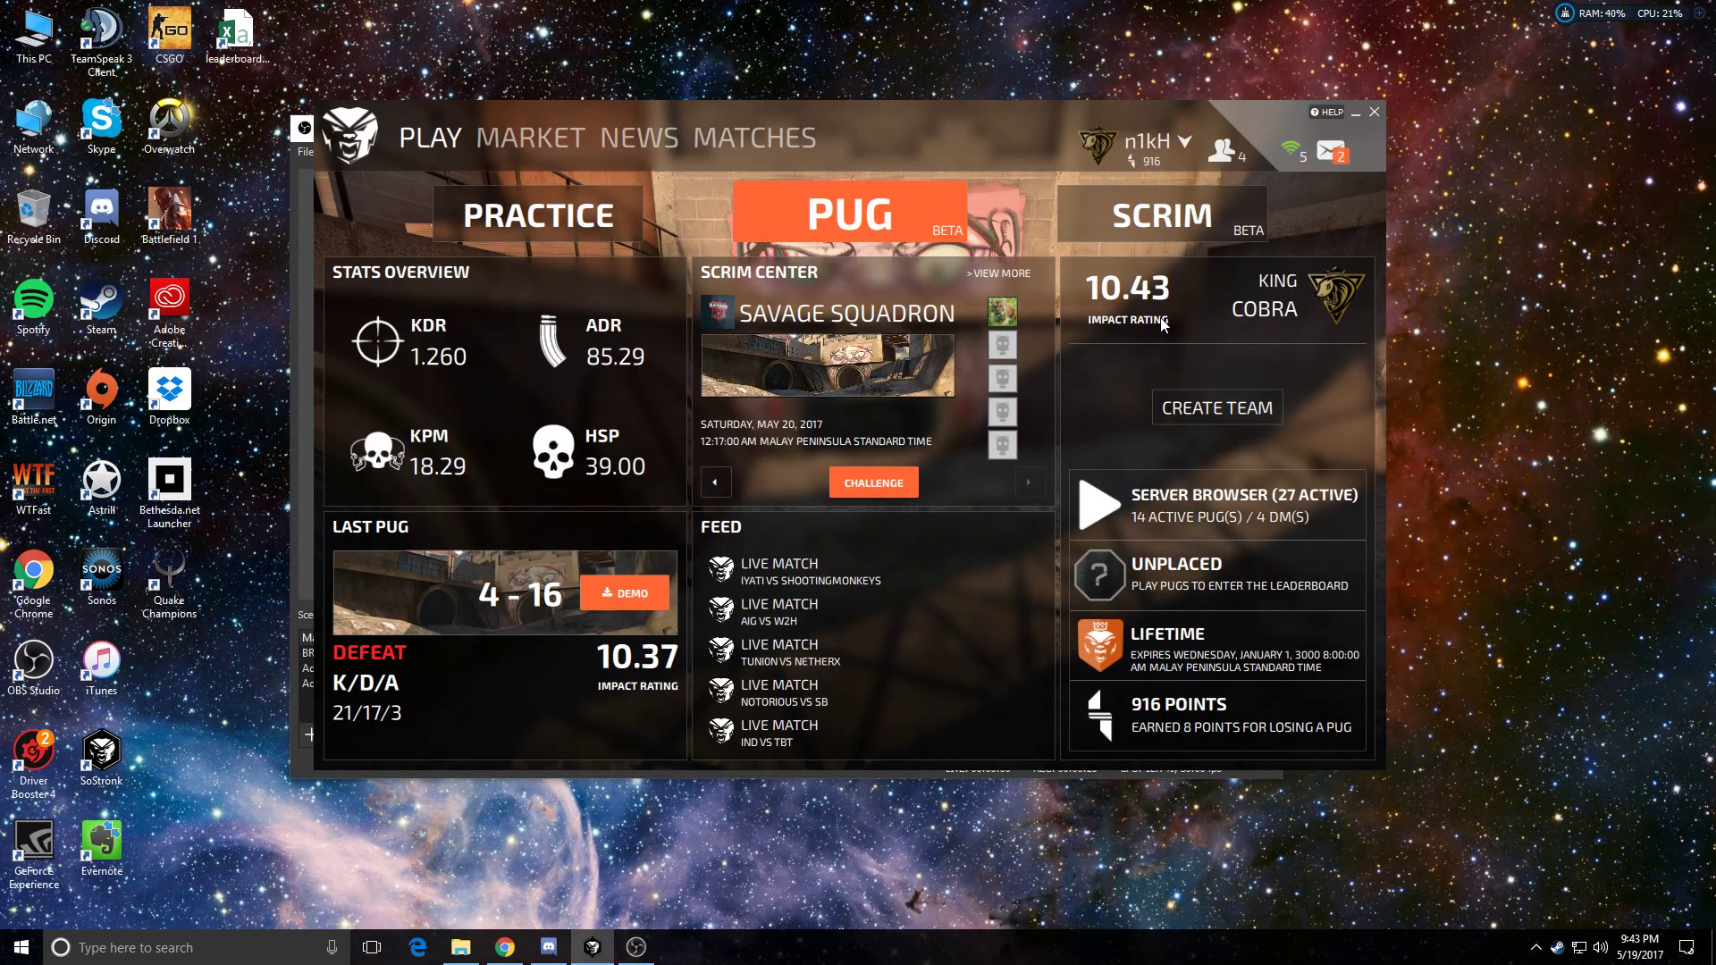
# Open the Scrim section and finish its four-tip tour to reveal the Cache and Overpass listings
pyautogui.click(1101, 207)
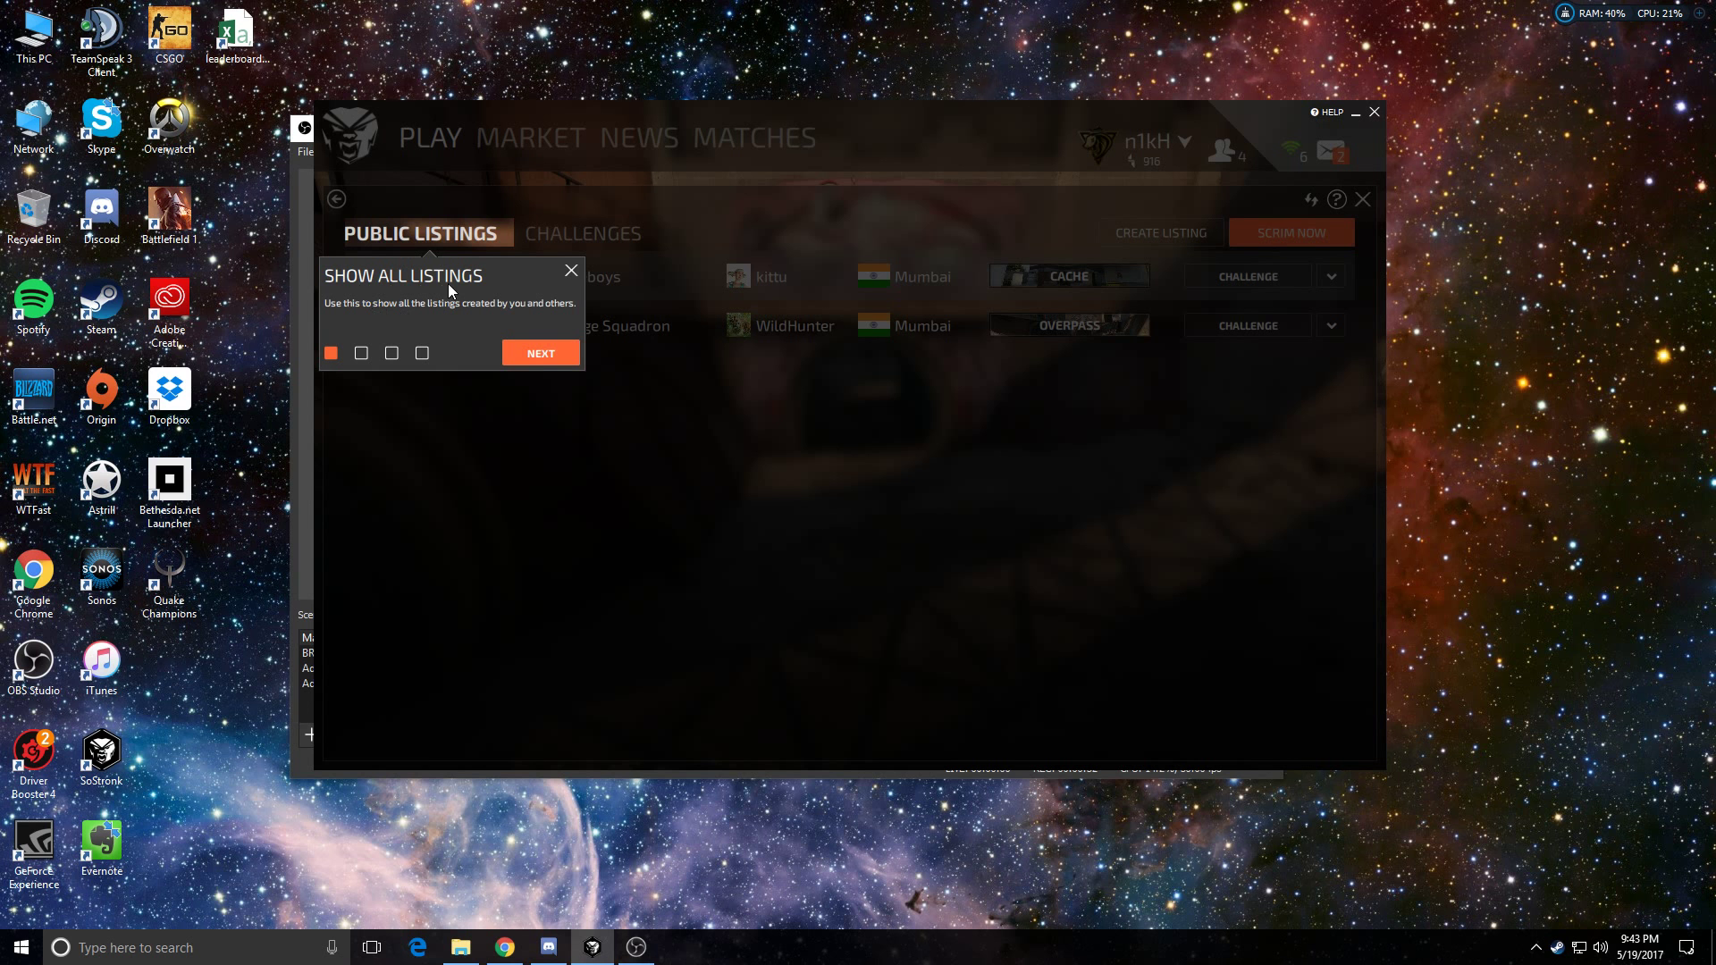
pyautogui.click(541, 353)
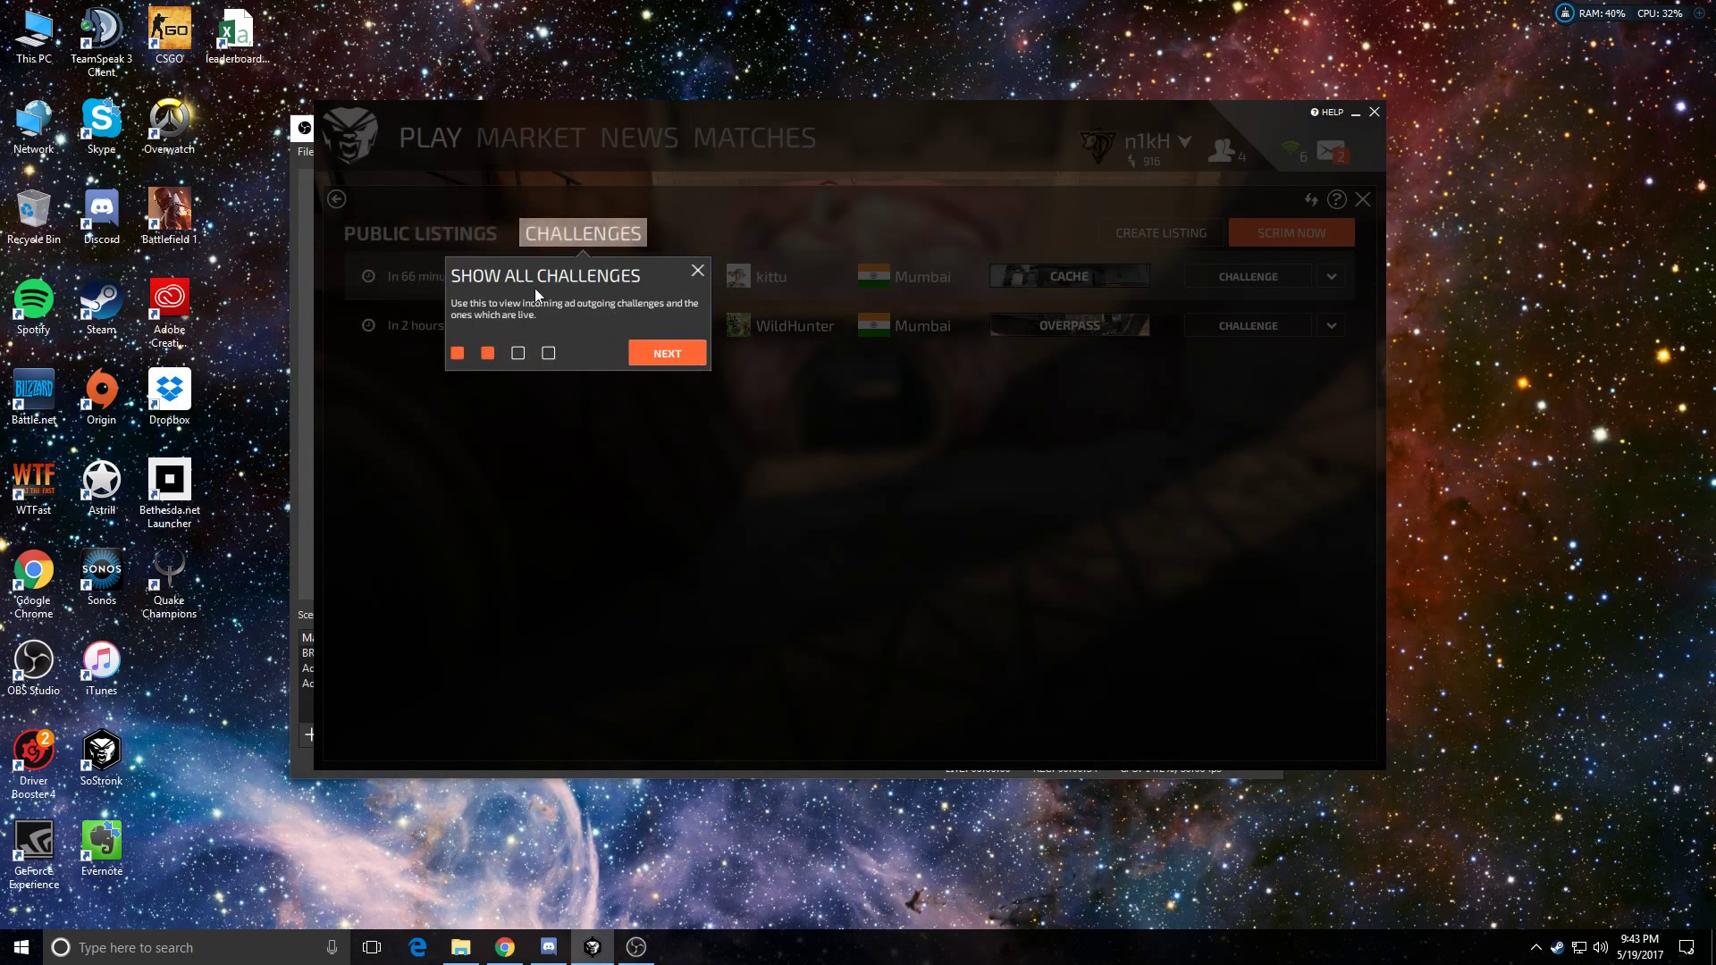
pyautogui.click(655, 356)
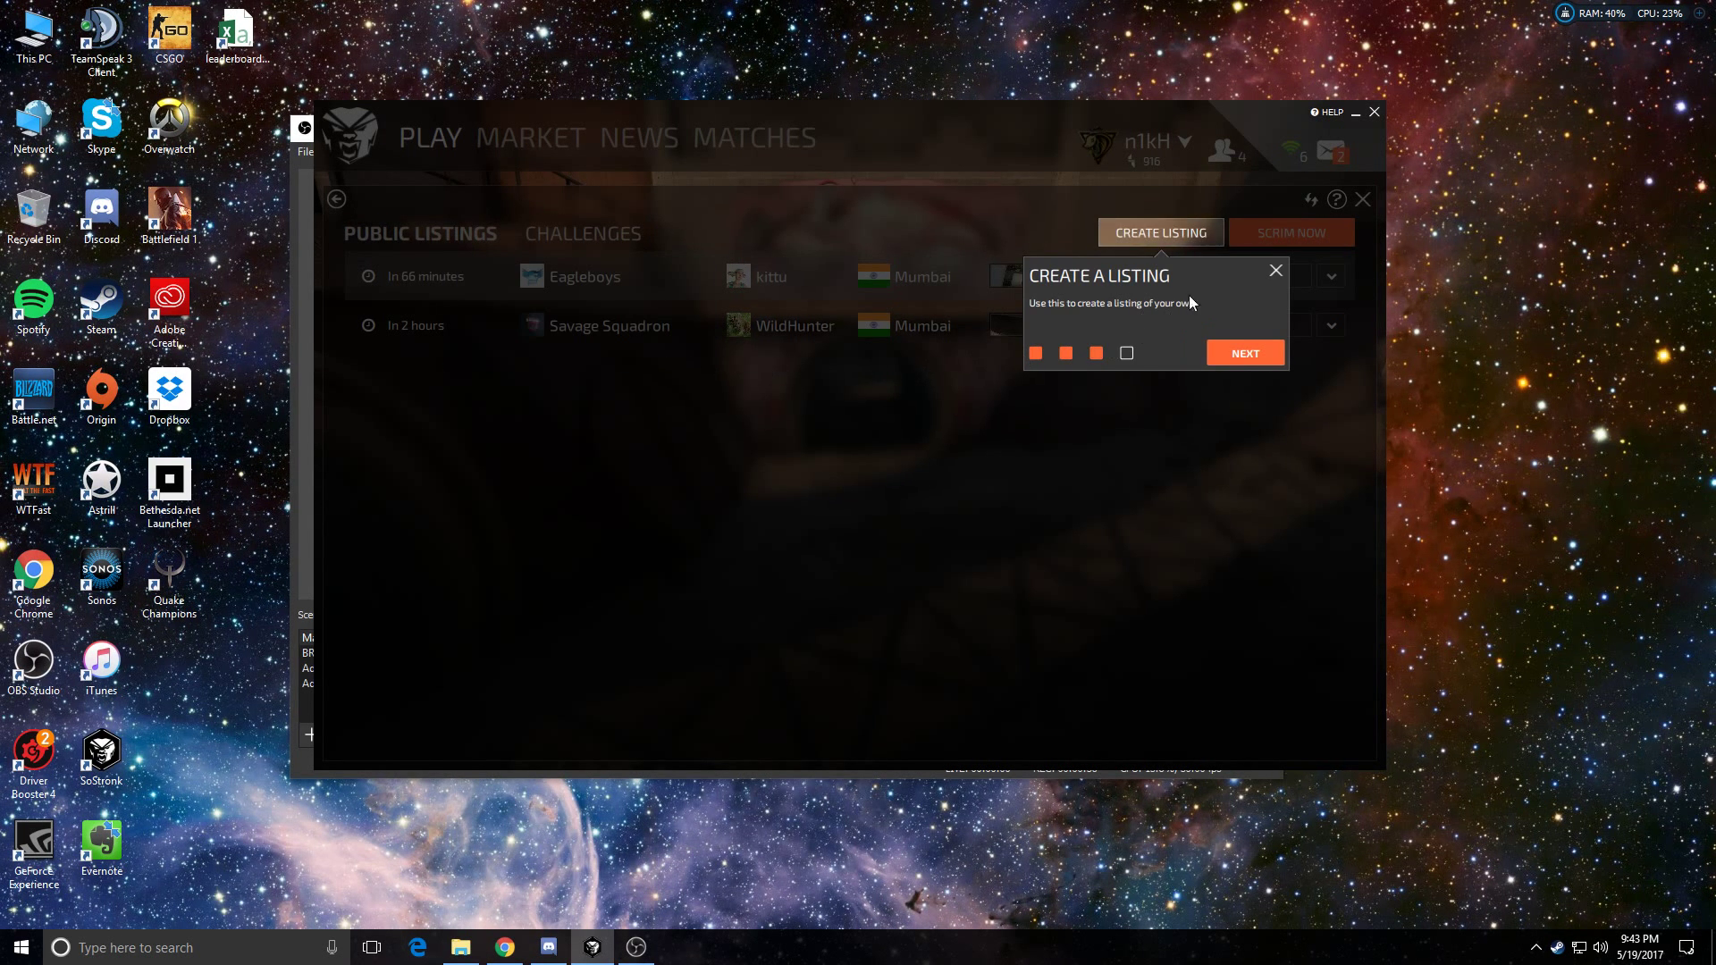
pyautogui.click(1235, 354)
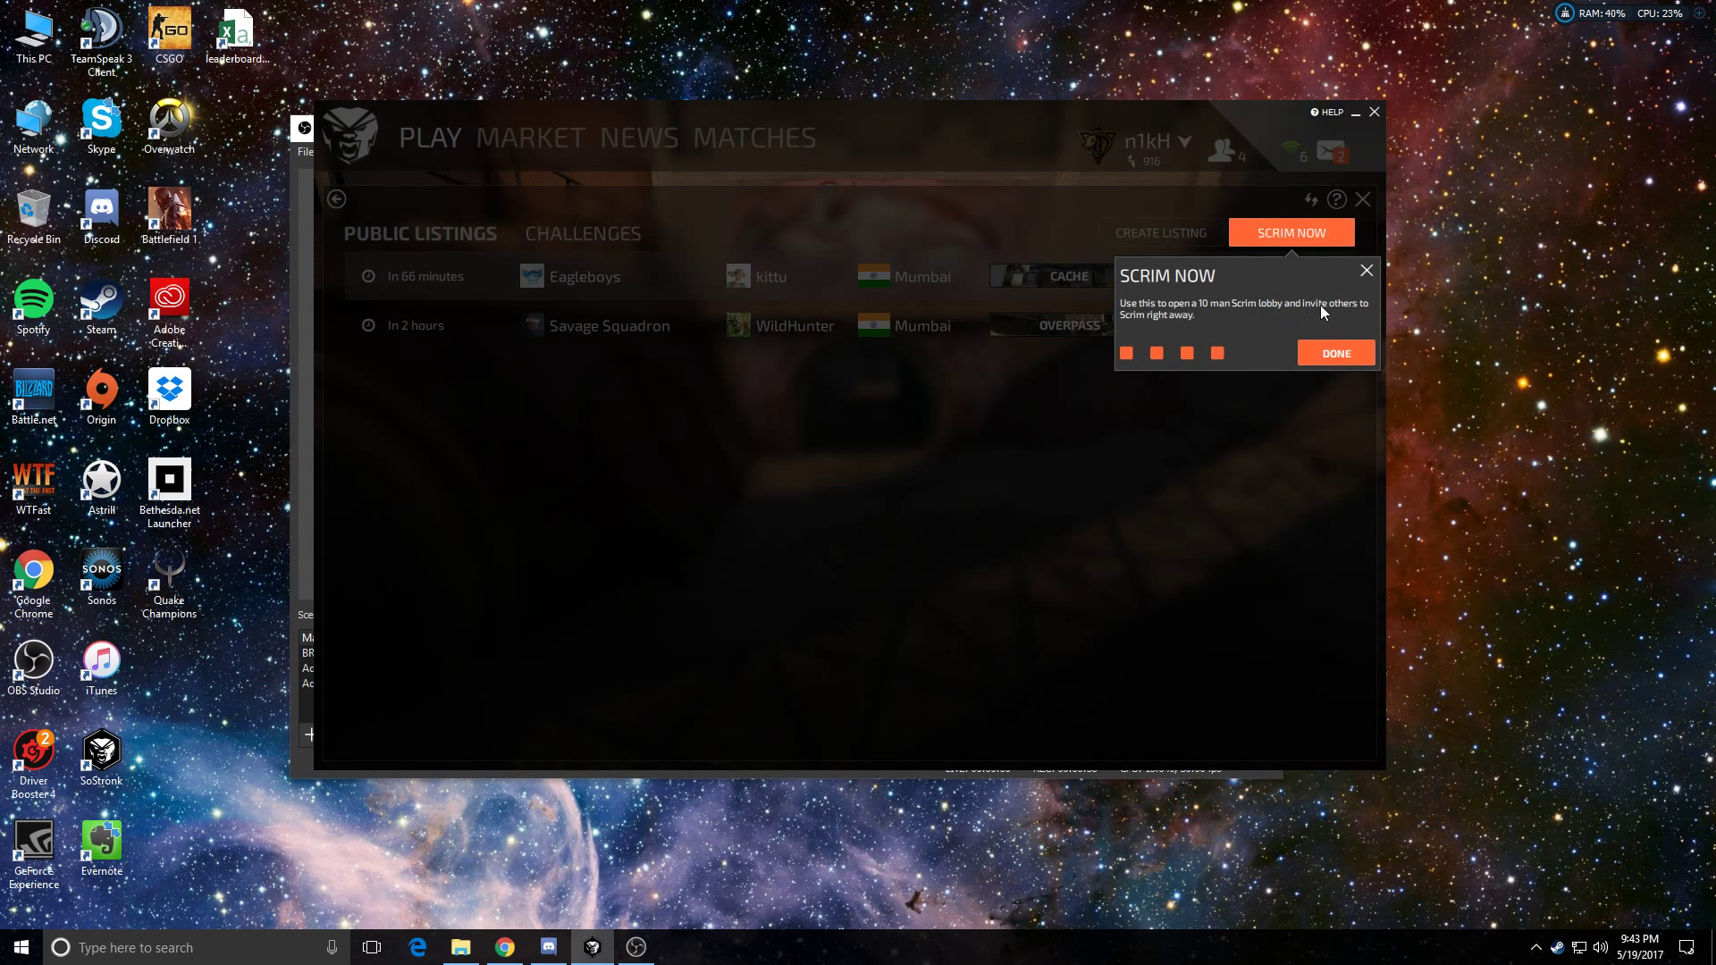
pyautogui.click(1368, 271)
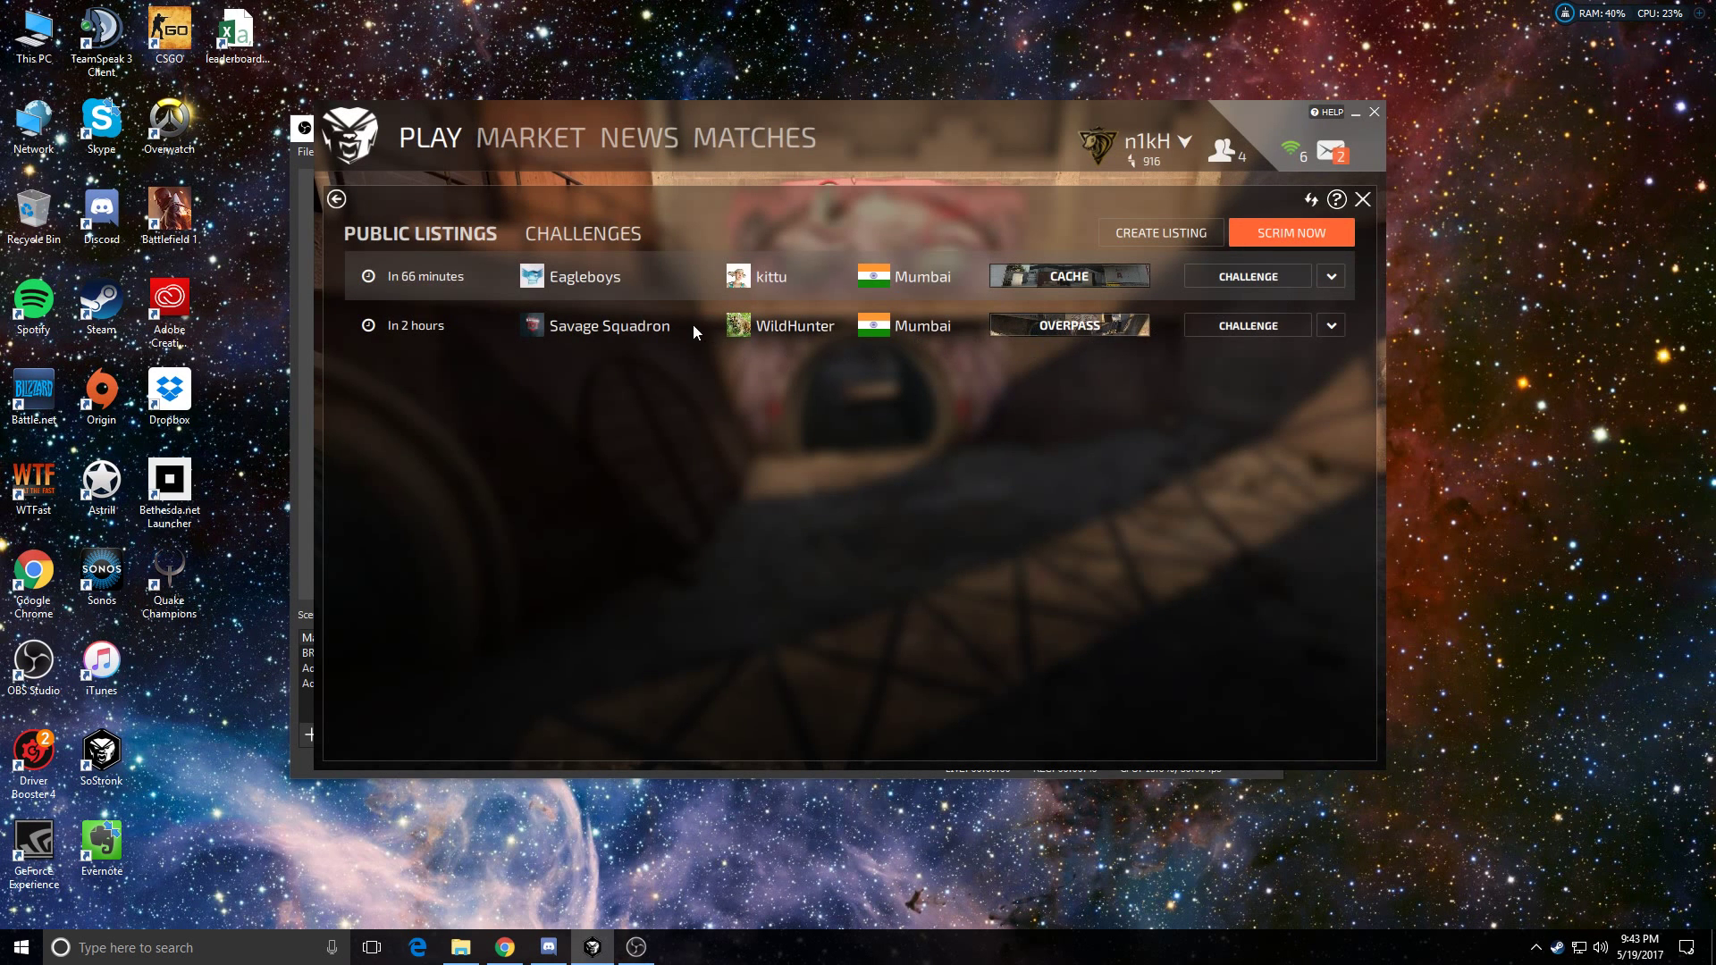
pyautogui.click(436, 235)
# Begin a new scrim listing and pick Mirage as its preferred map instead of Cache
pyautogui.click(1163, 233)
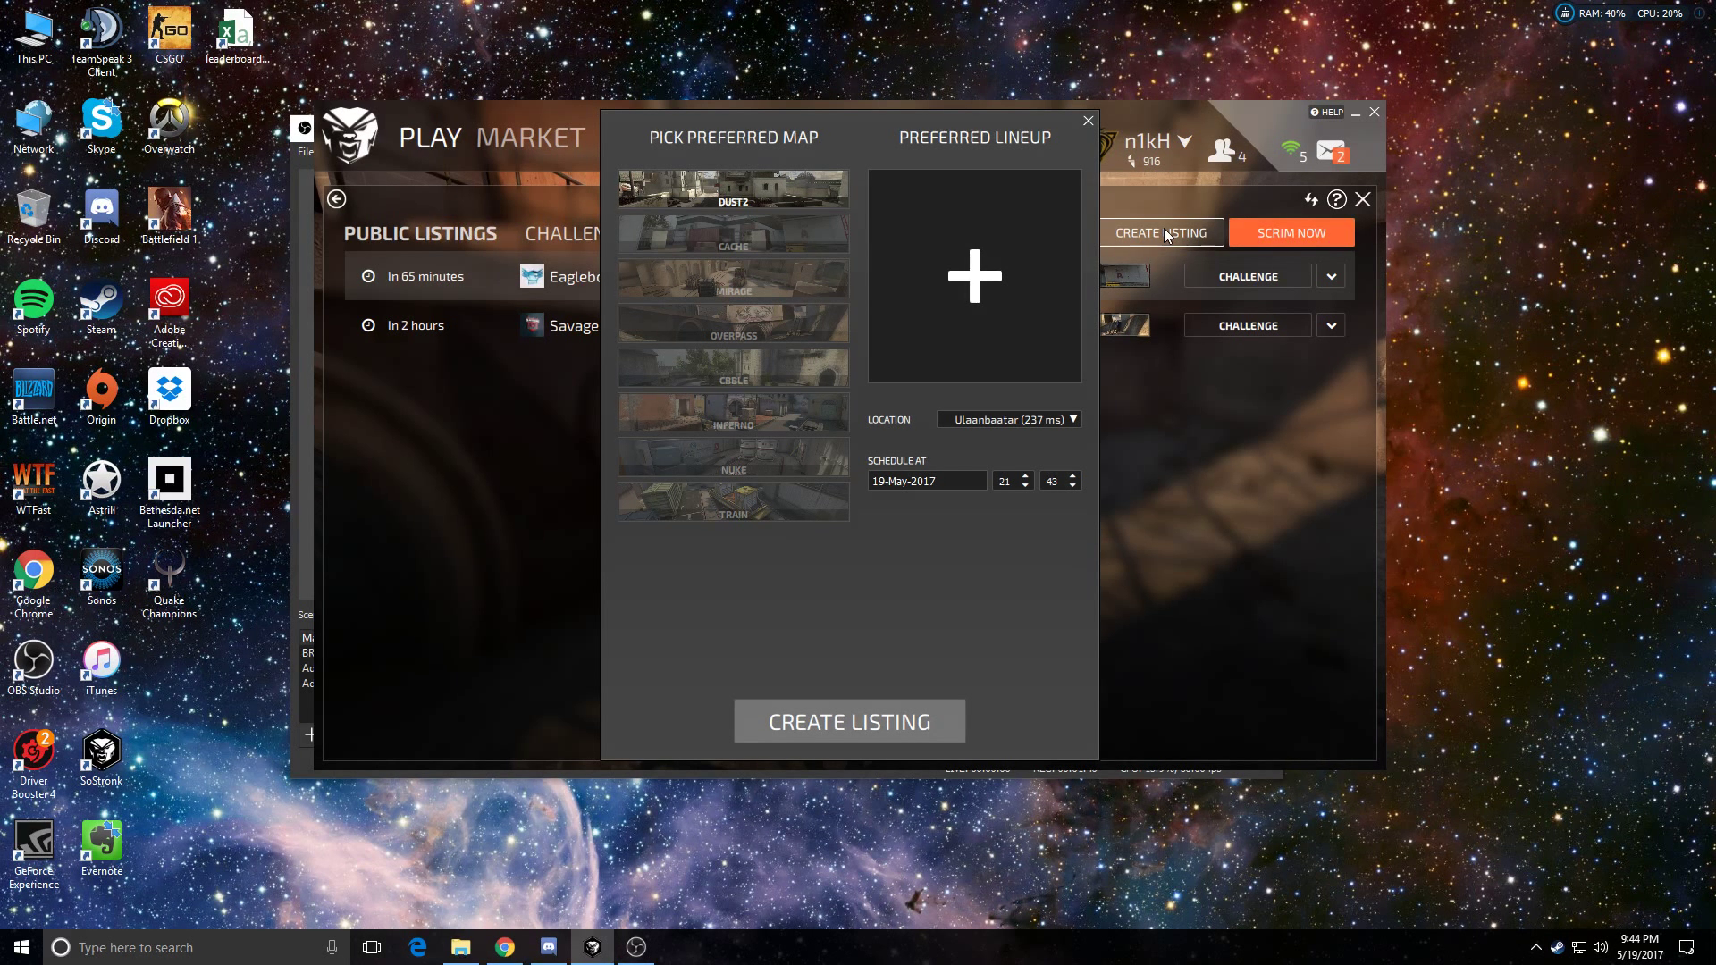
pyautogui.click(767, 227)
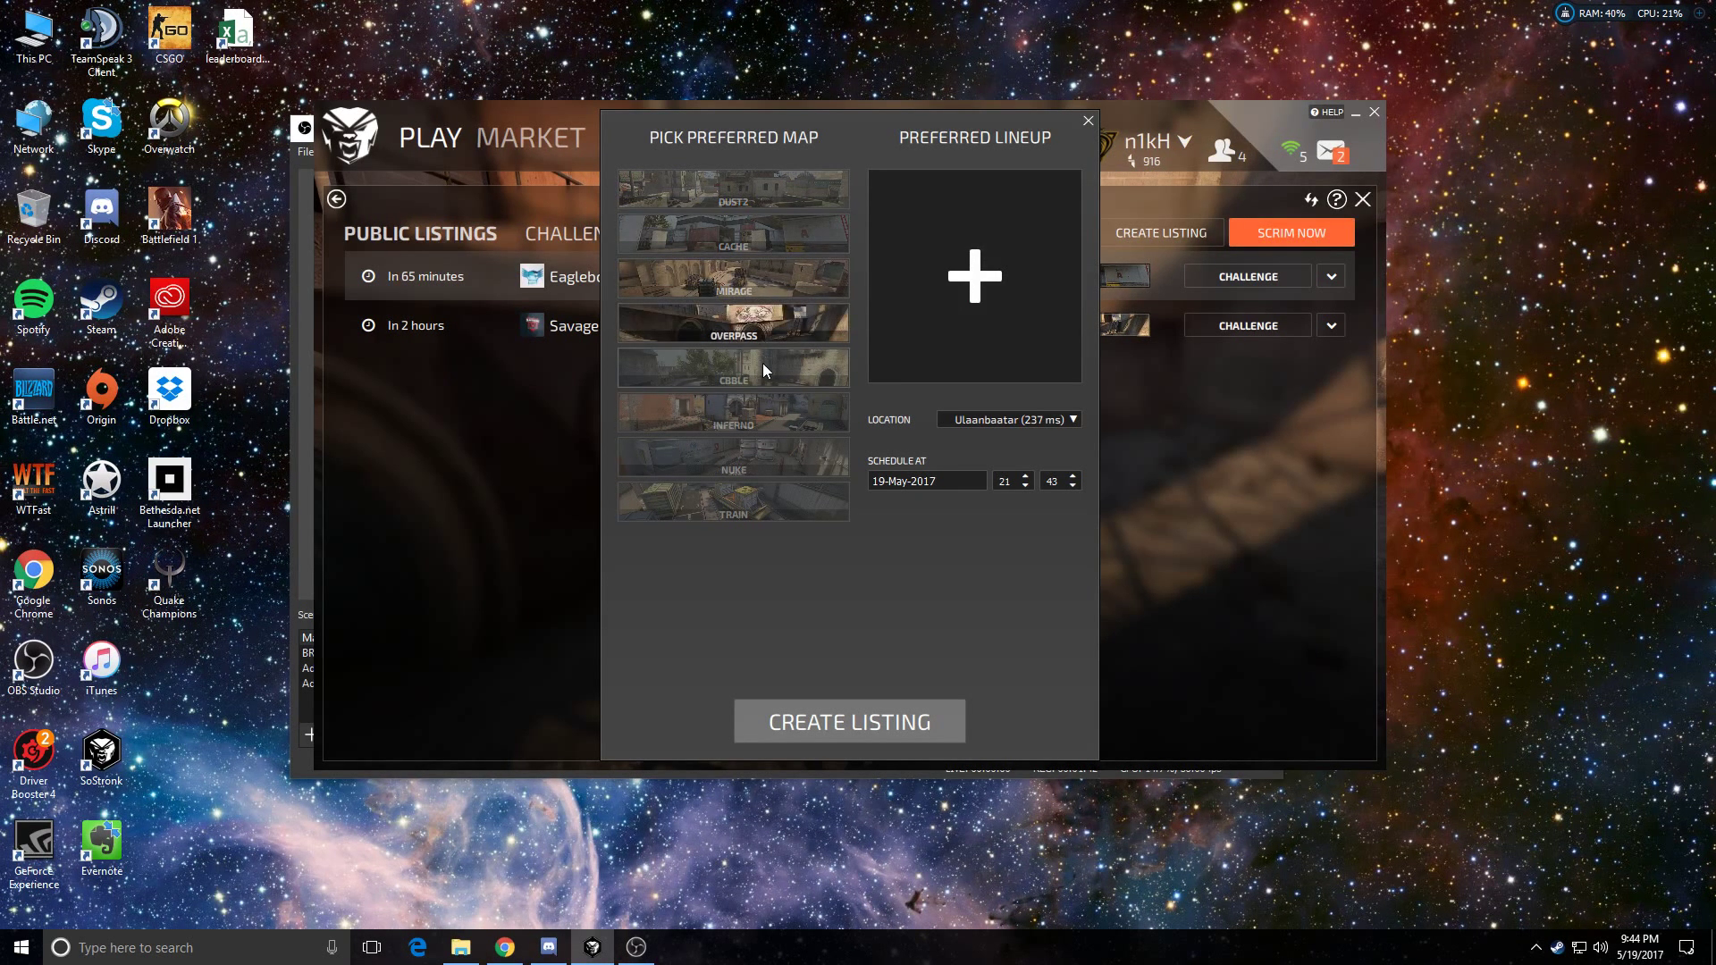
pyautogui.click(785, 279)
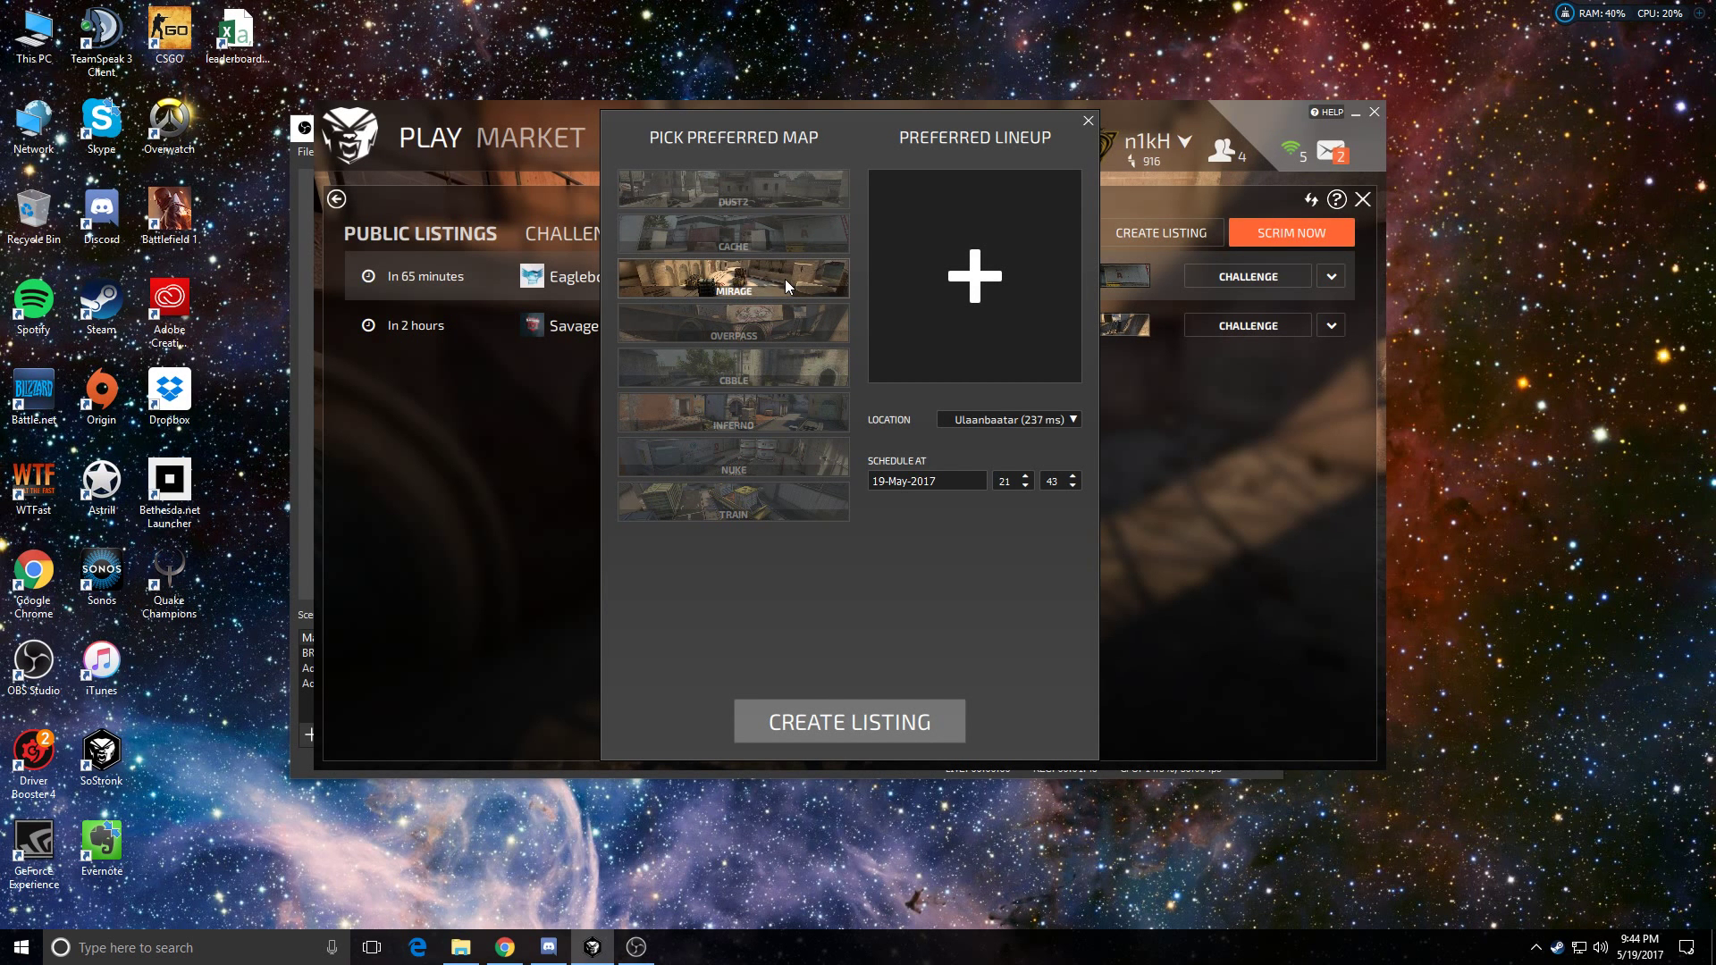
# Add four friends from the friend list to the preferred lineup's invite list
pyautogui.click(958, 277)
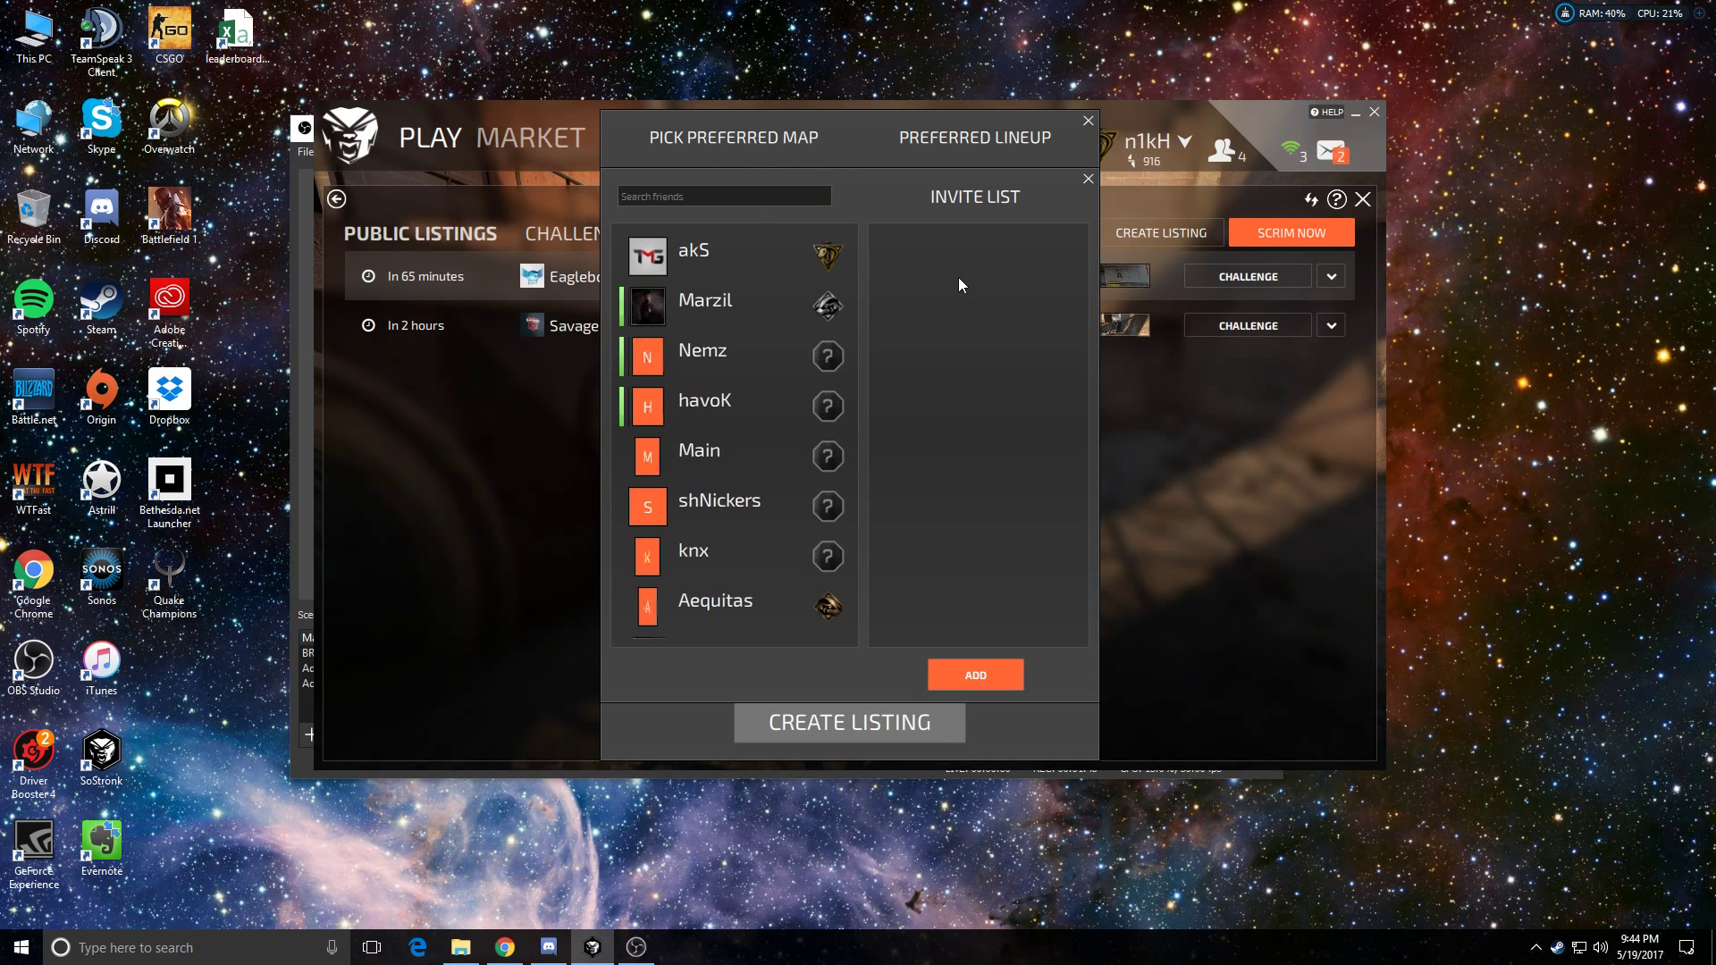
pyautogui.scroll(-2, 711, 314)
pyautogui.scroll(2, 715, 311)
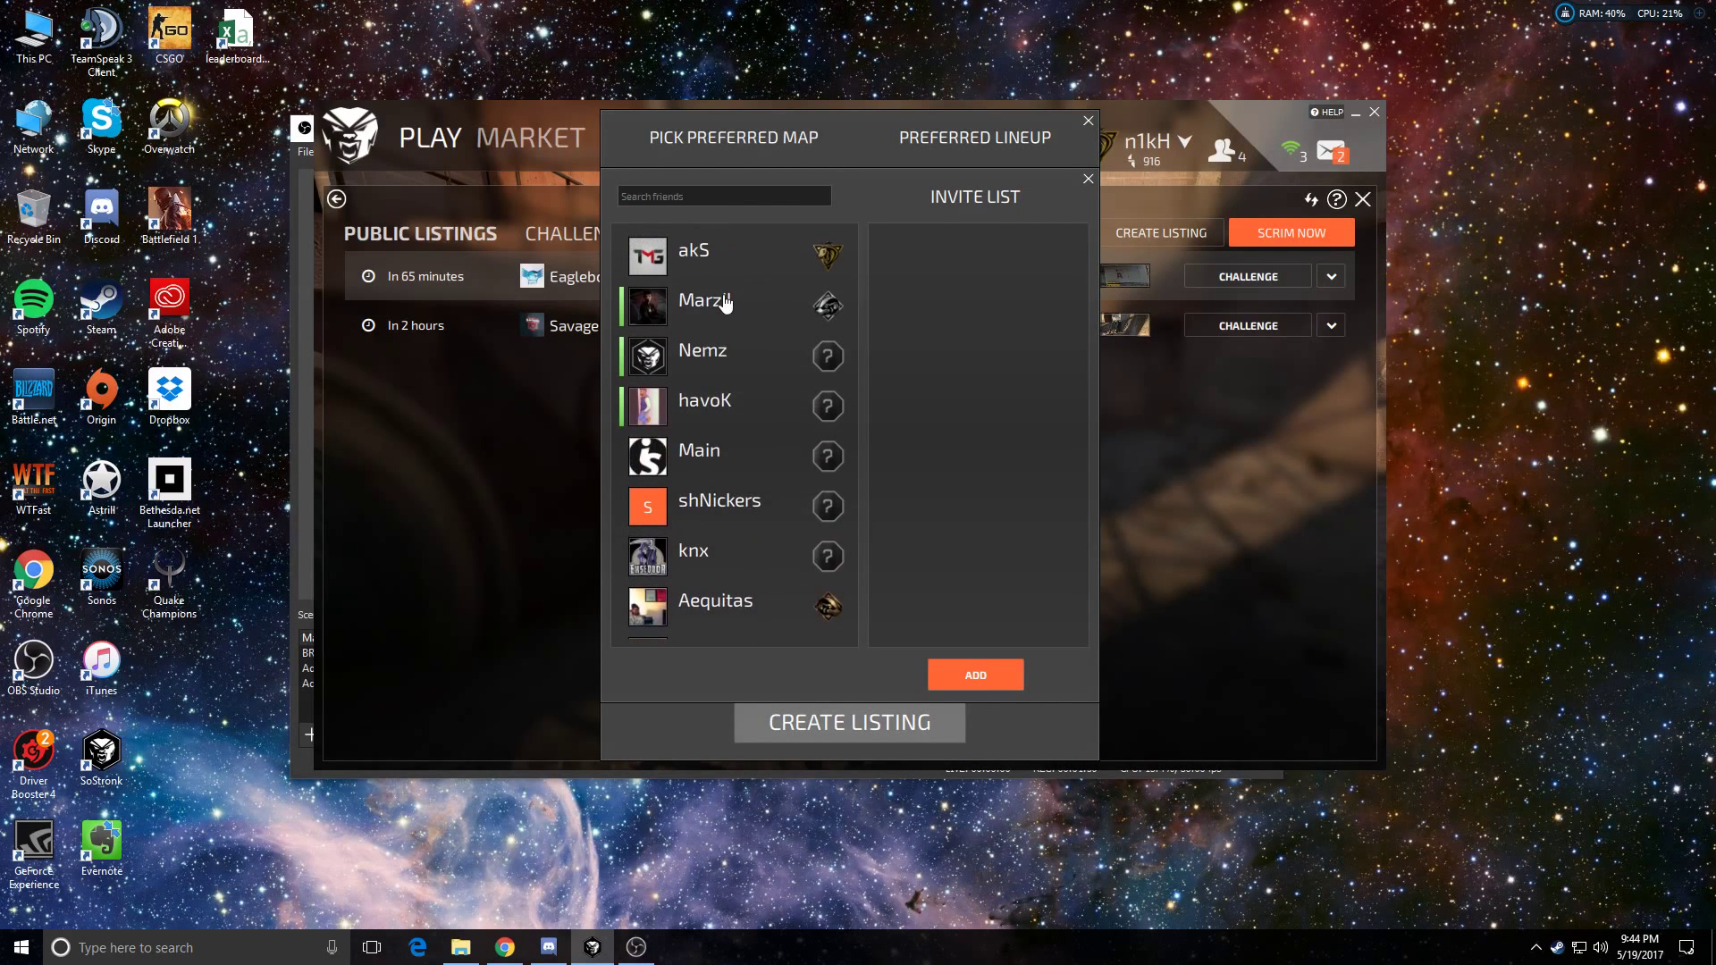
pyautogui.click(726, 304)
pyautogui.click(725, 304)
pyautogui.click(725, 303)
pyautogui.scroll(-2, 769, 394)
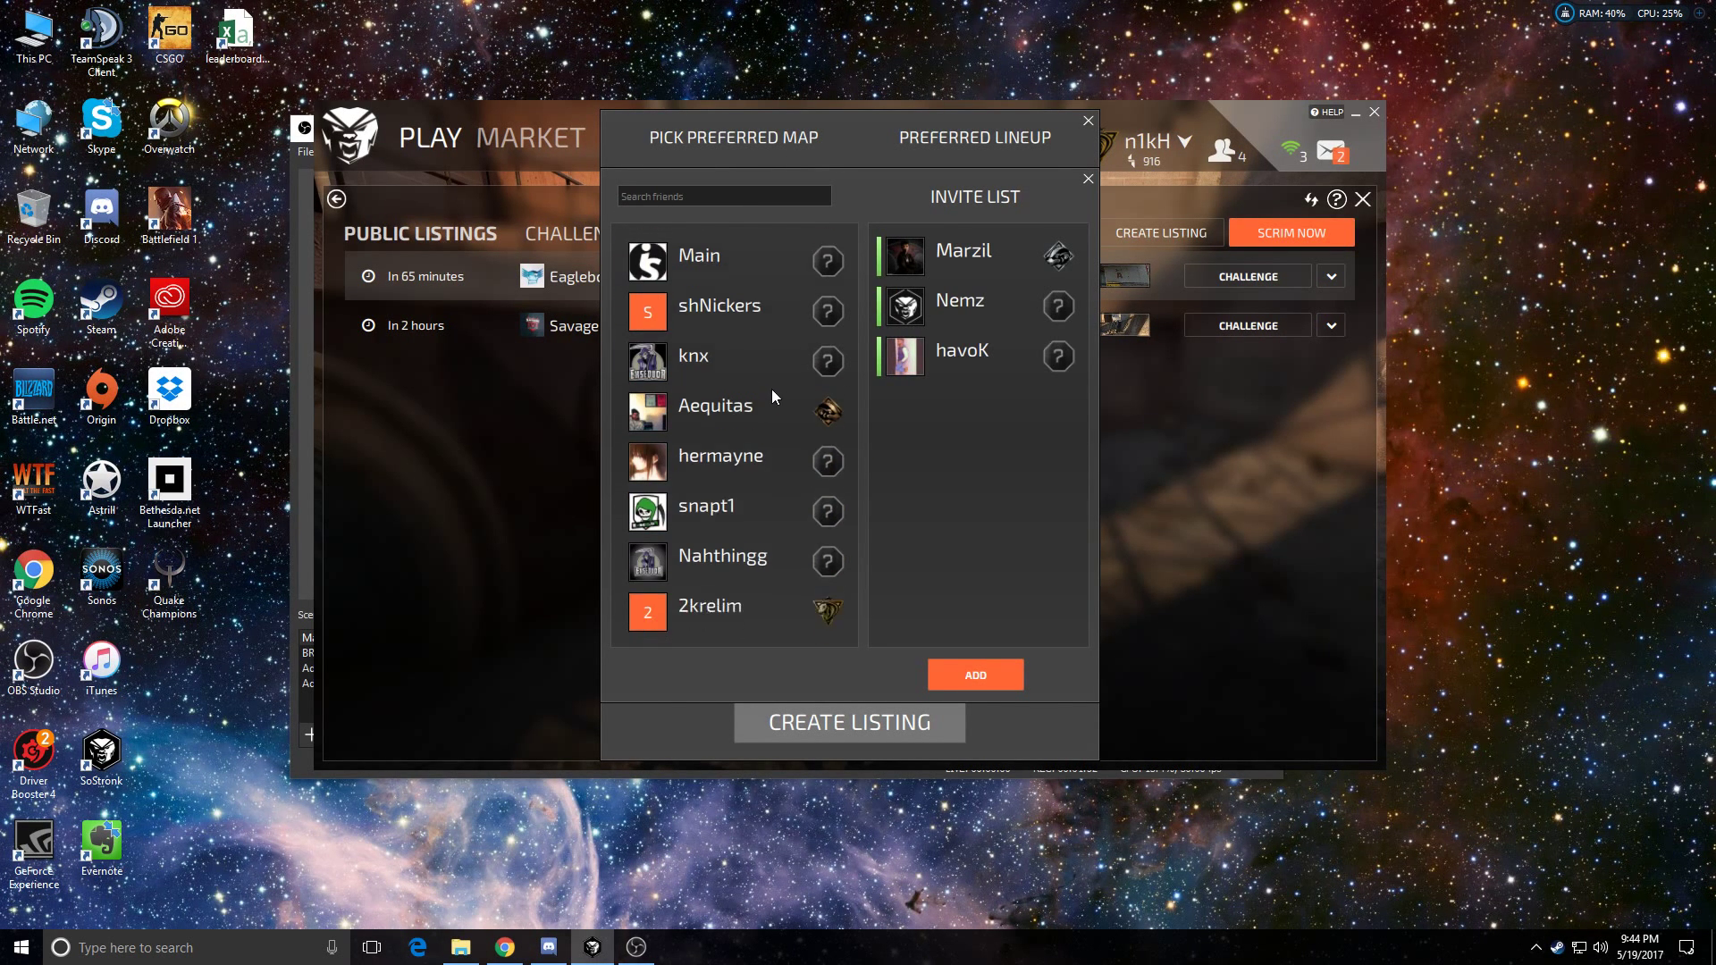
pyautogui.scroll(-2, 773, 396)
pyautogui.scroll(3, 763, 410)
pyautogui.click(751, 446)
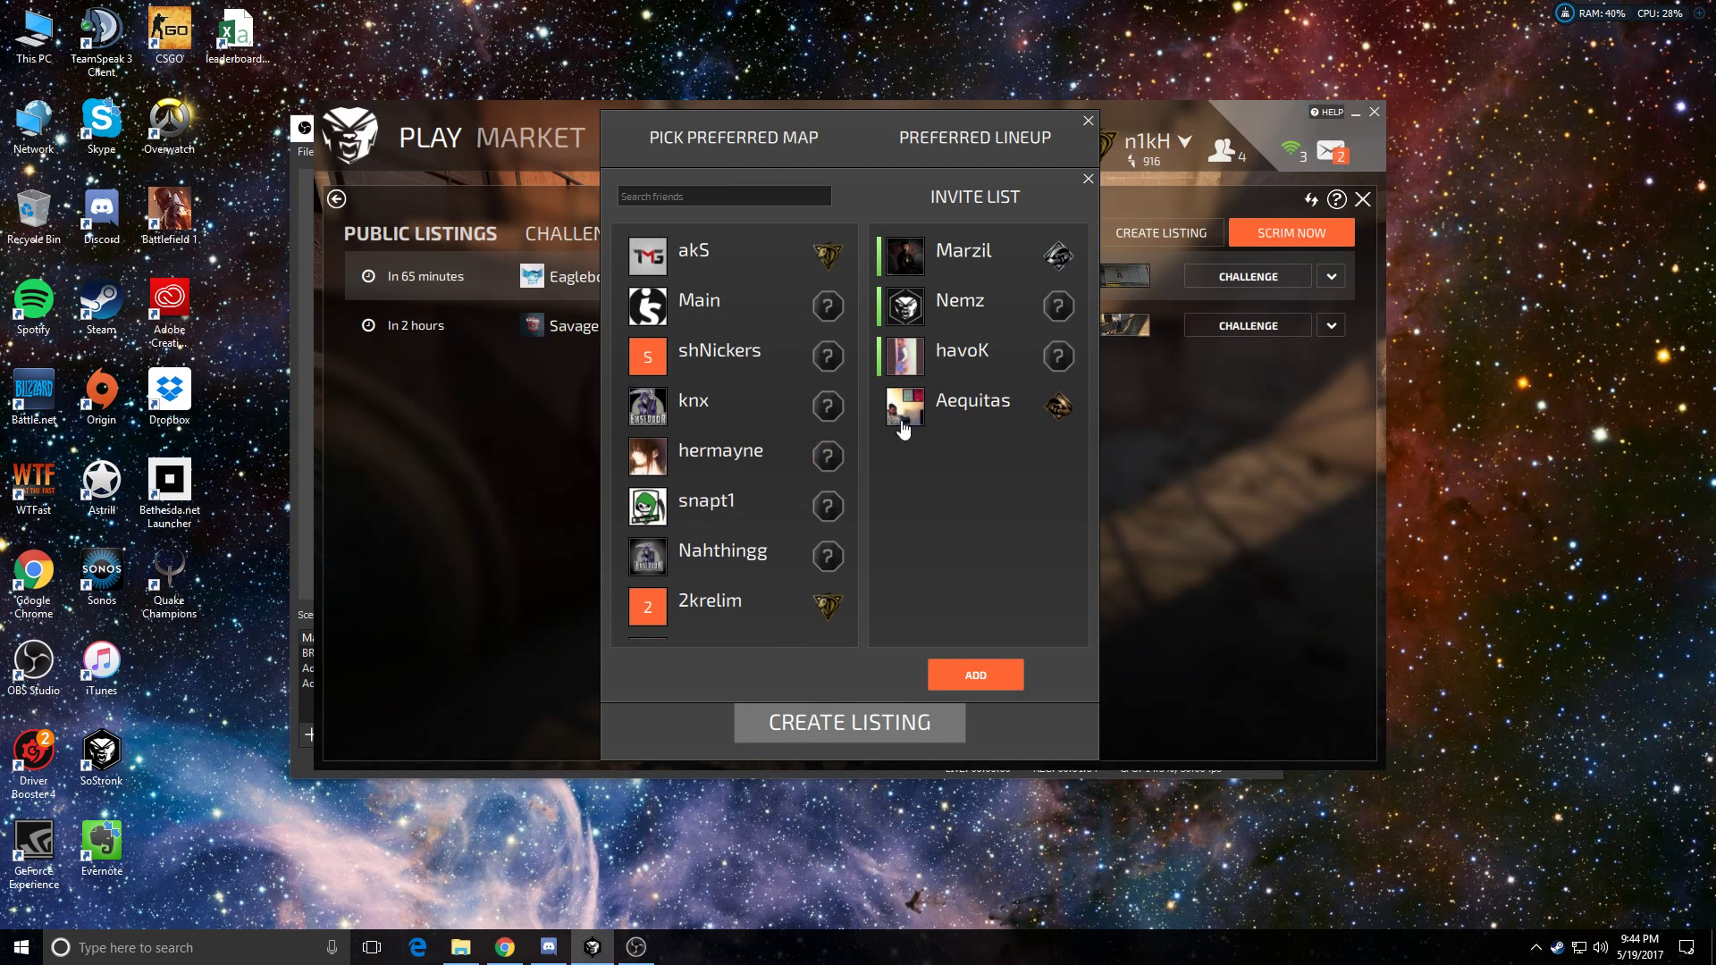
# Confirm the four invited friends and set the listing's server location to Singapore
pyautogui.click(1008, 673)
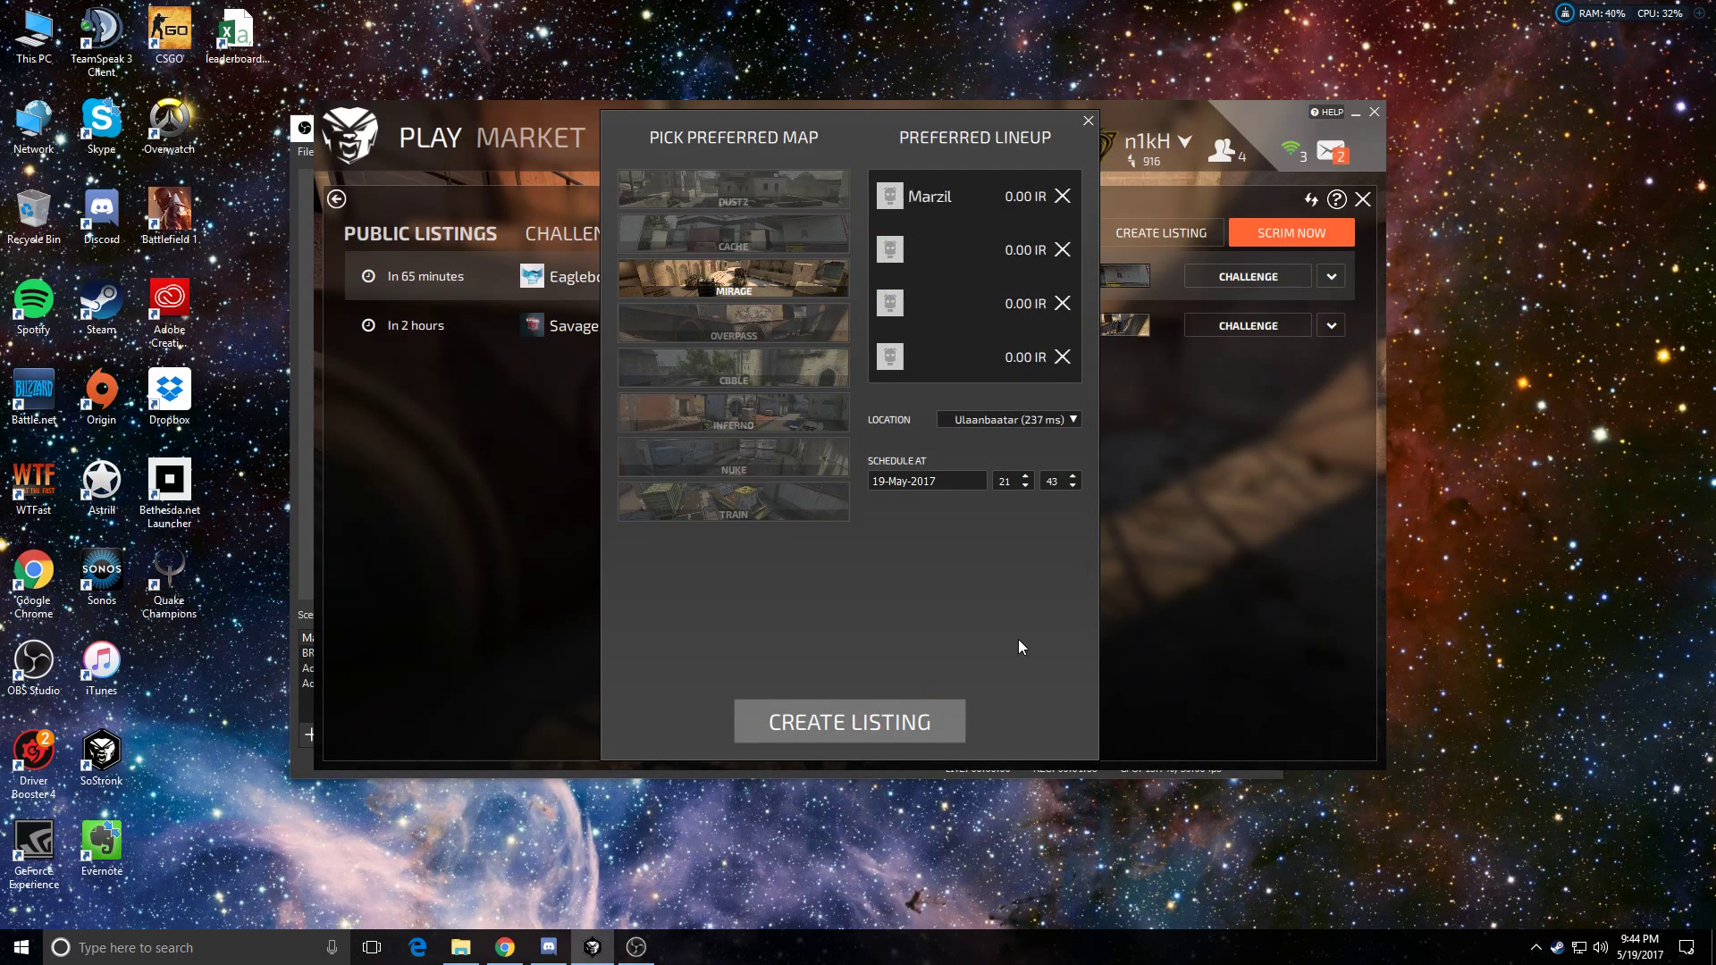
pyautogui.click(1060, 418)
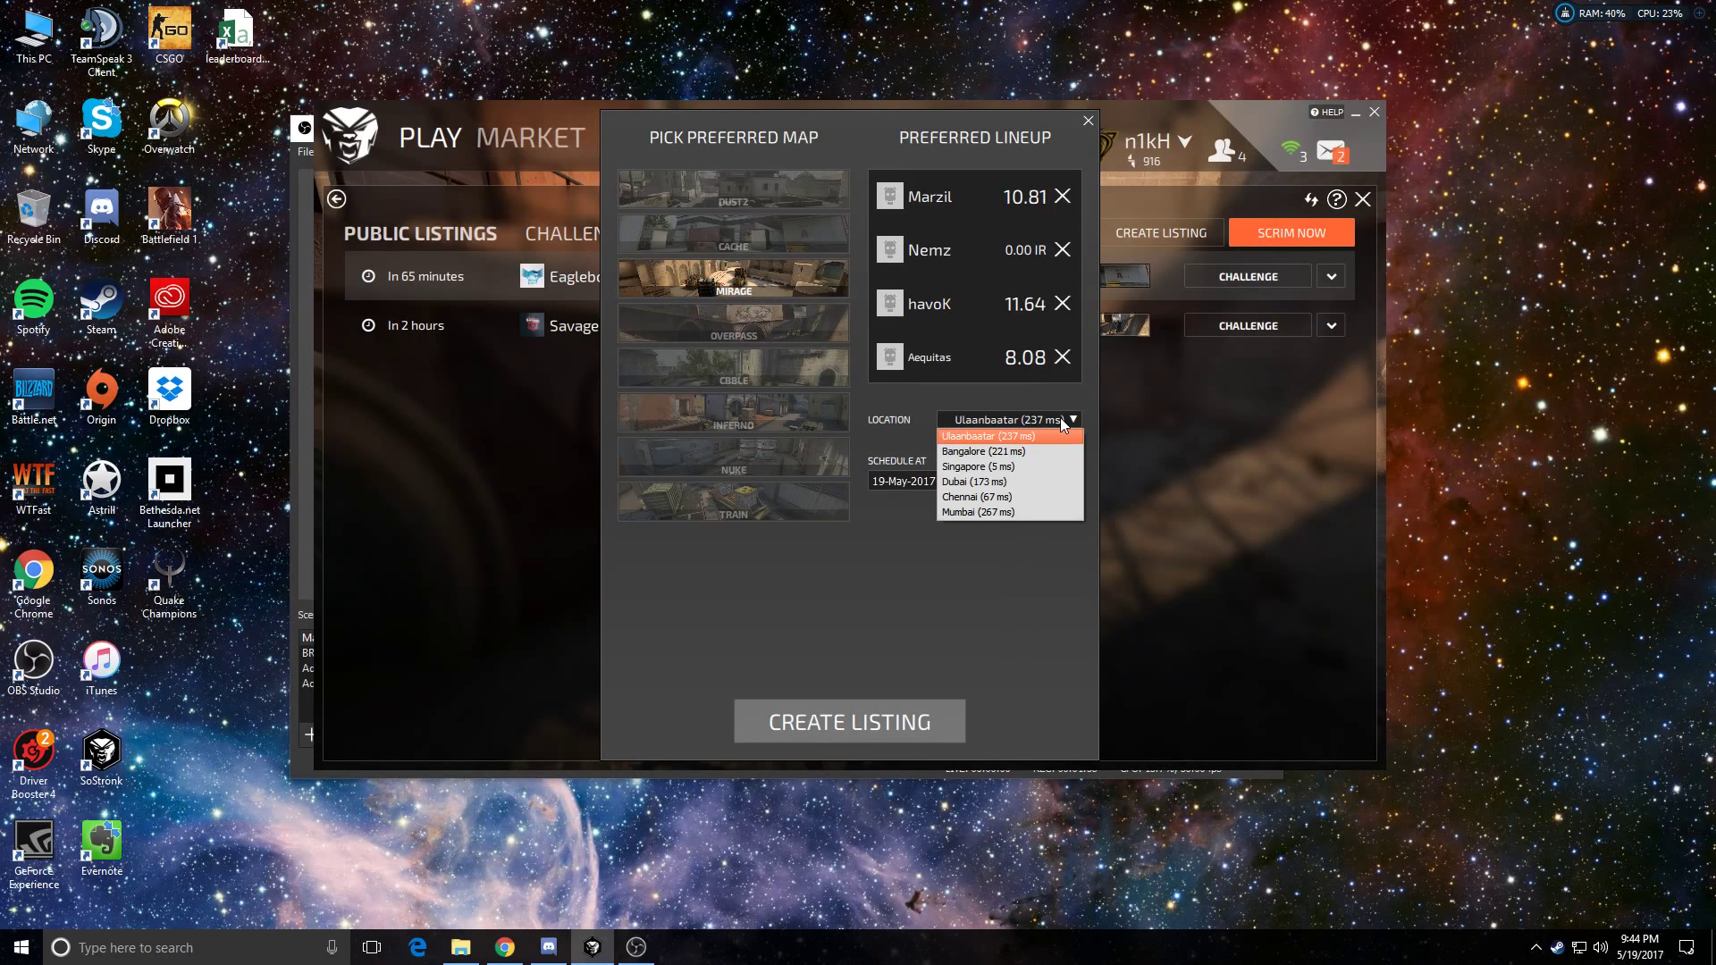
pyautogui.click(1051, 463)
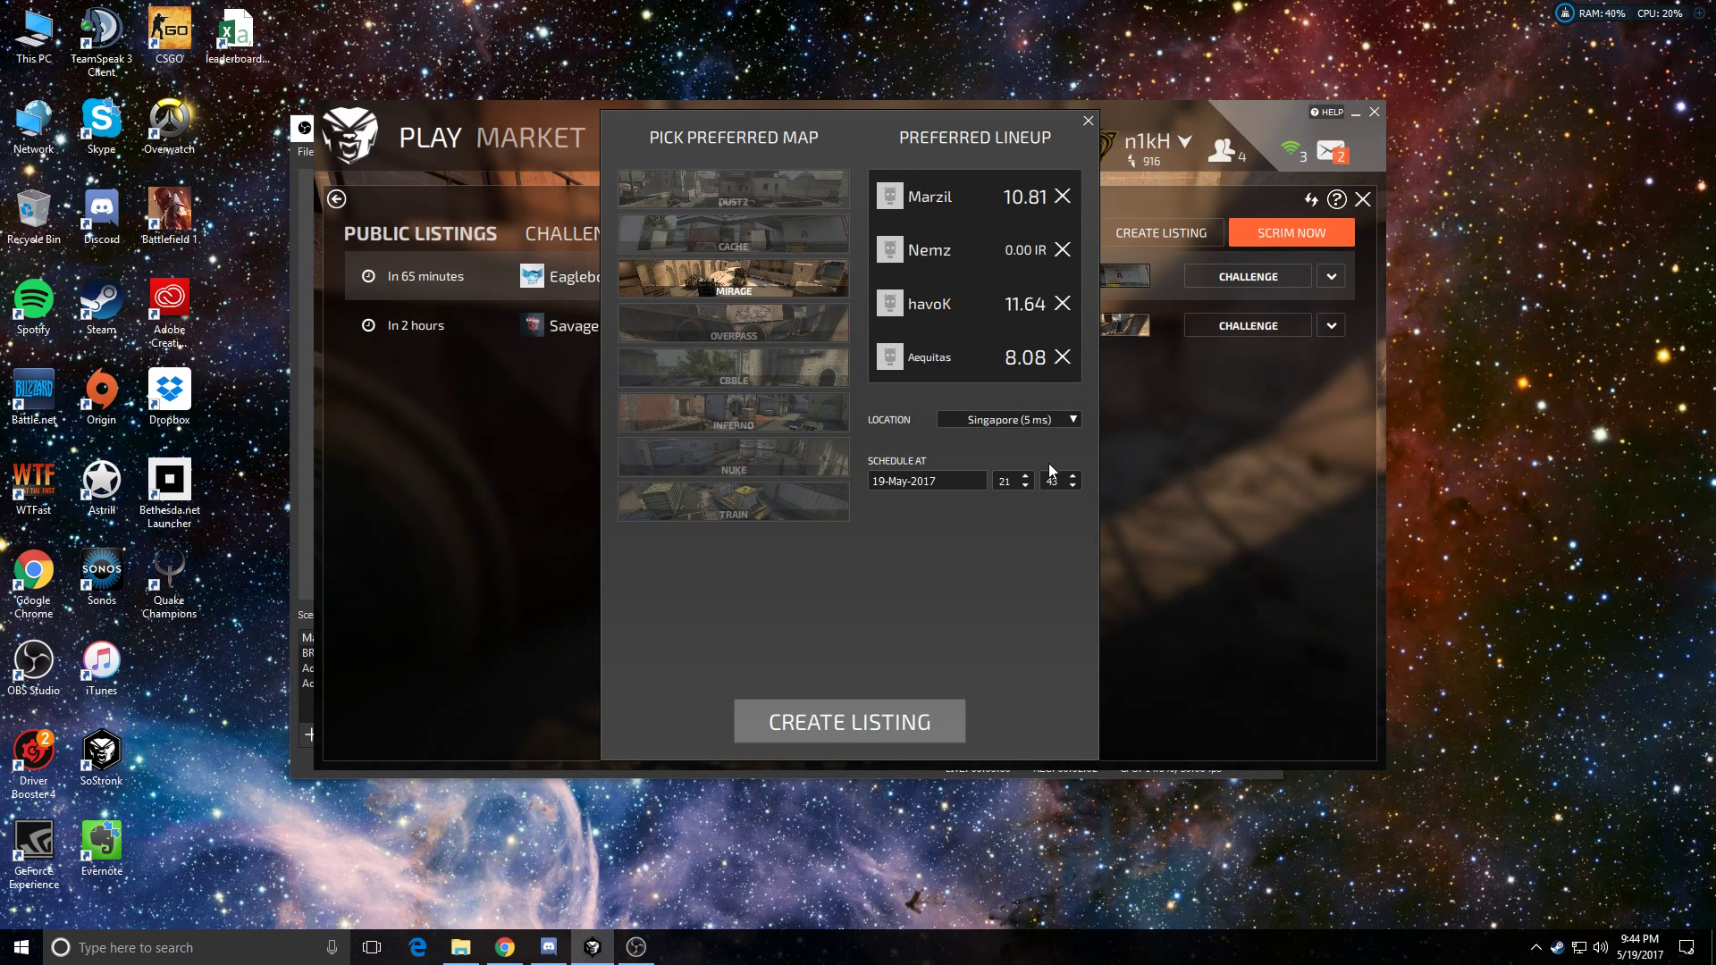
# Schedule the scrim for 20 May 2017 at 14:00 and create the listing
pyautogui.click(951, 481)
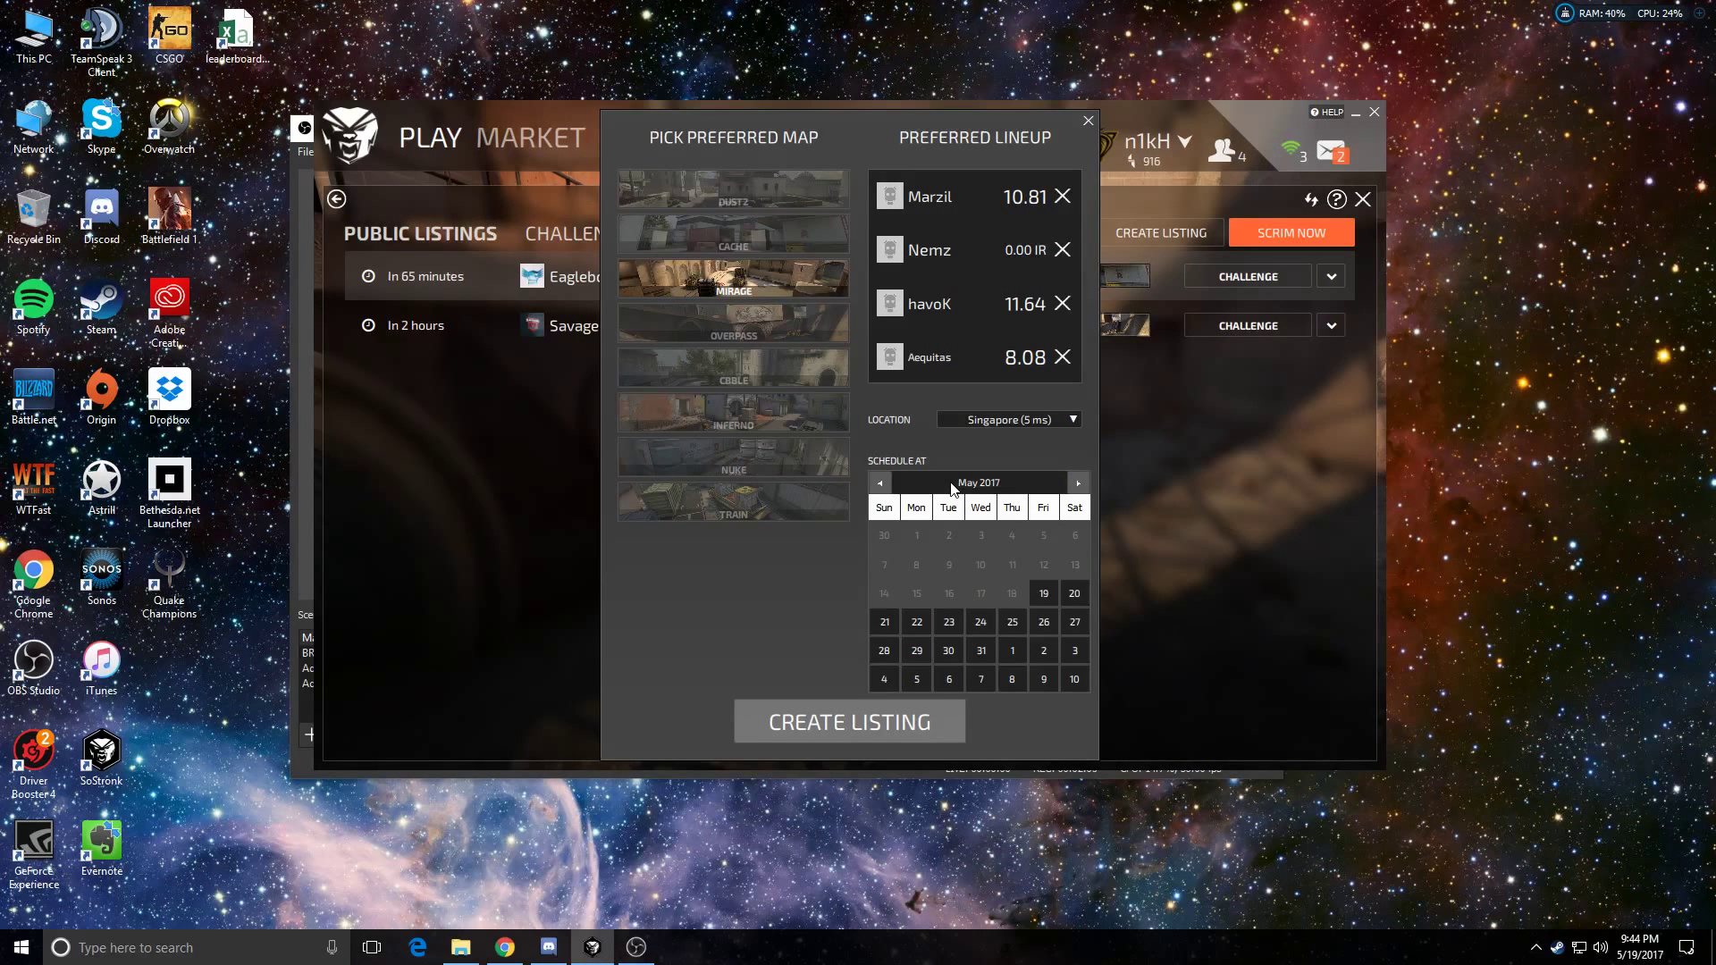
pyautogui.click(1075, 593)
pyautogui.write('14')
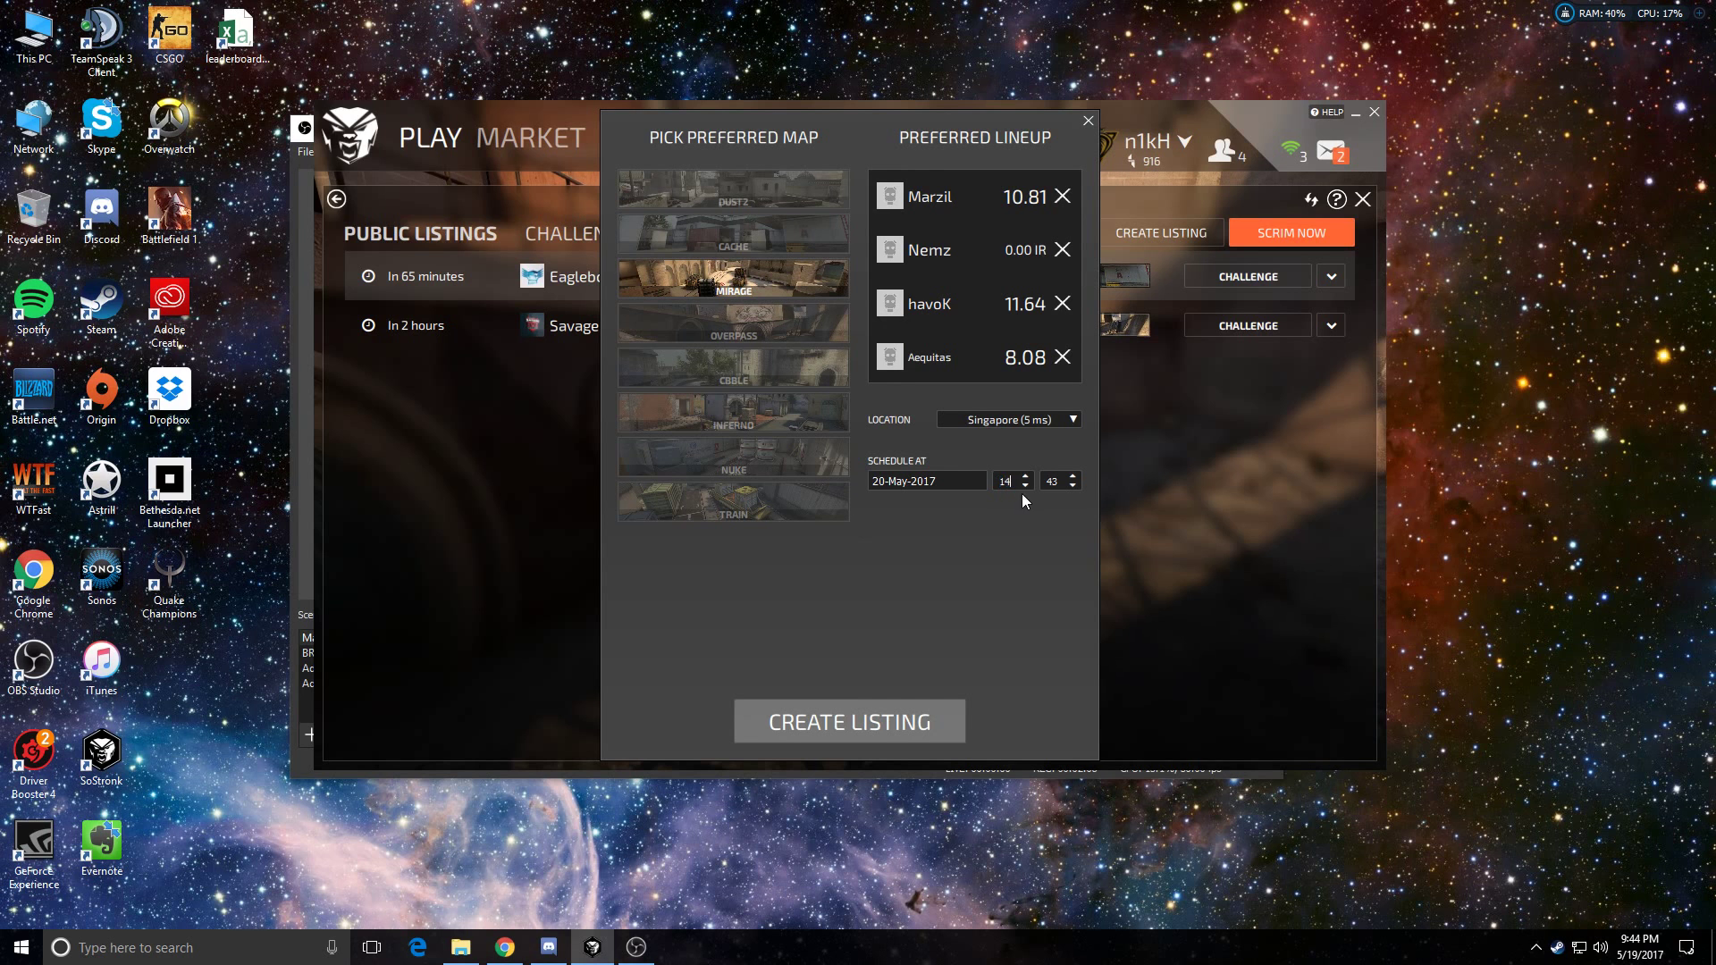
pyautogui.press('Tab')
pyautogui.click(897, 725)
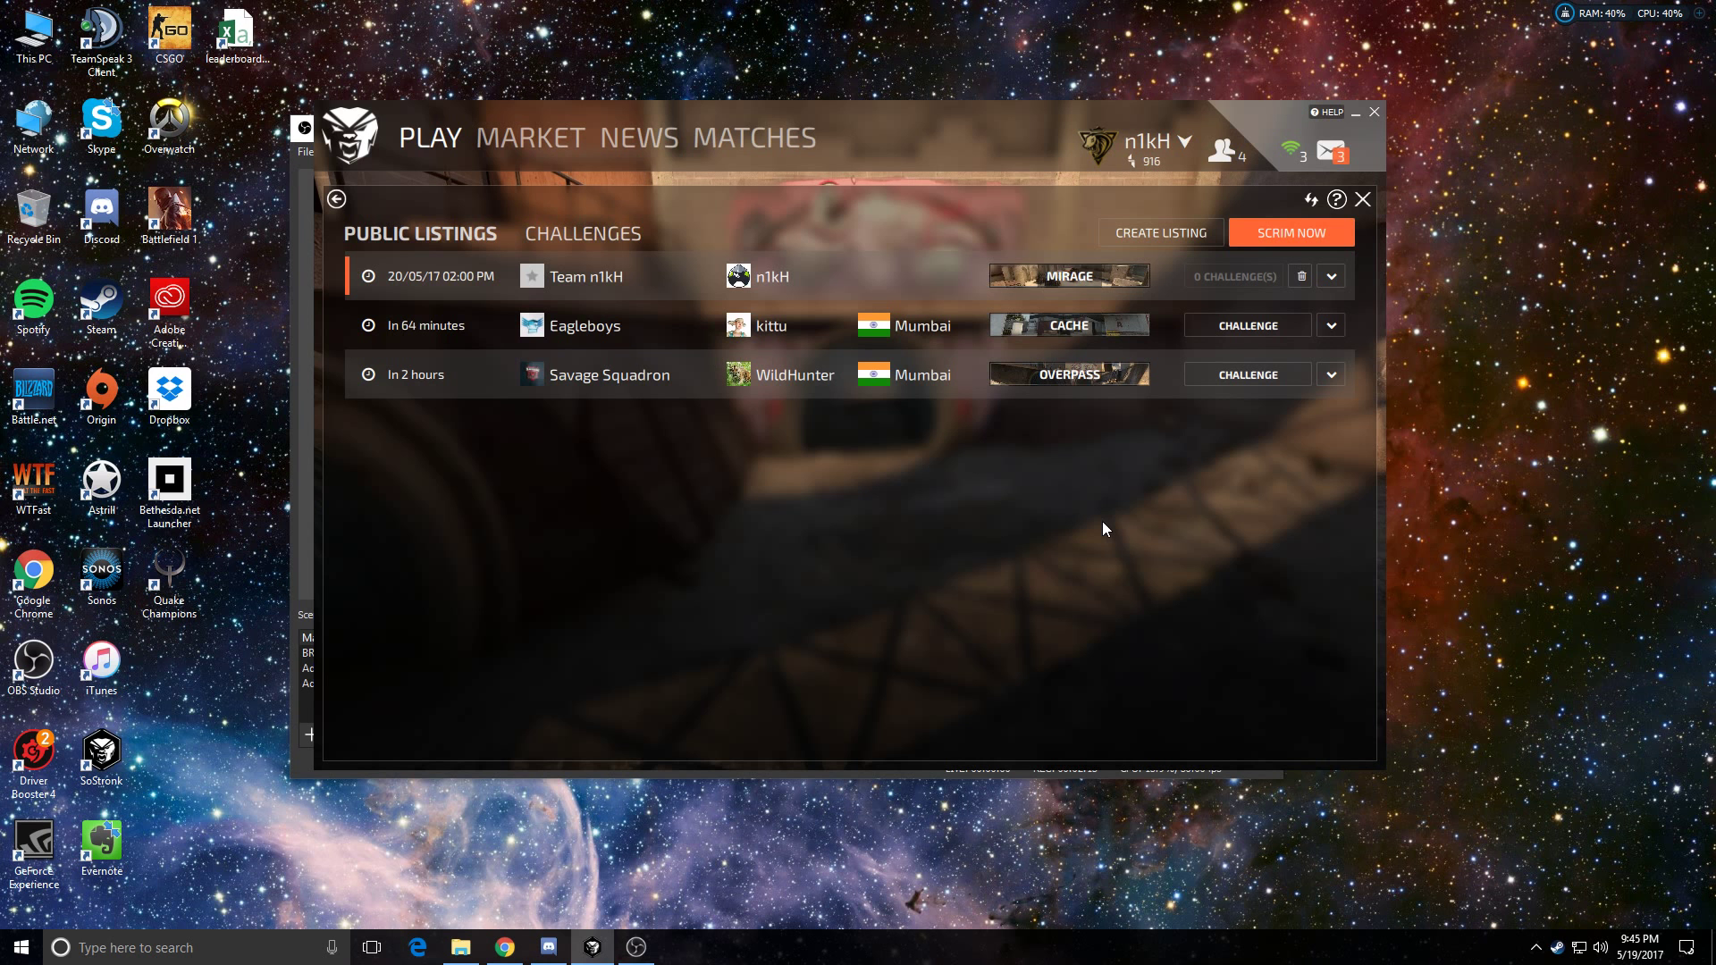
# Check the 'Scrim listing created' notifications in the mail panel, then close it
pyautogui.click(1331, 152)
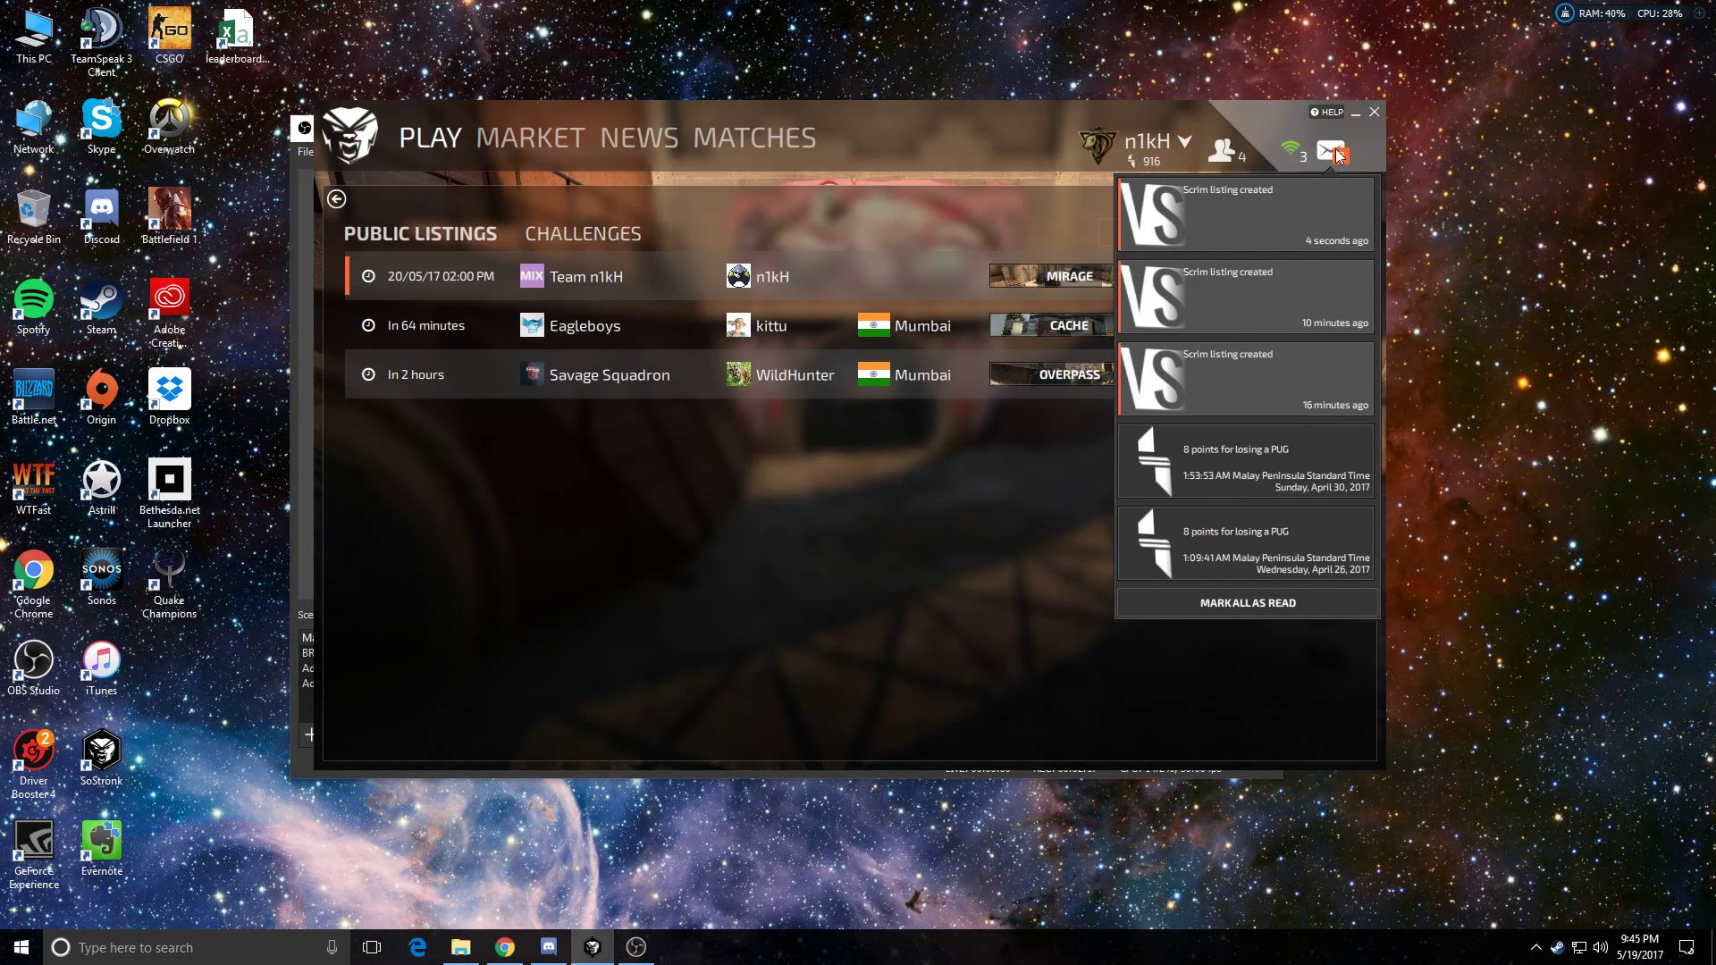
pyautogui.click(1338, 154)
pyautogui.click(1338, 154)
pyautogui.click(1338, 154)
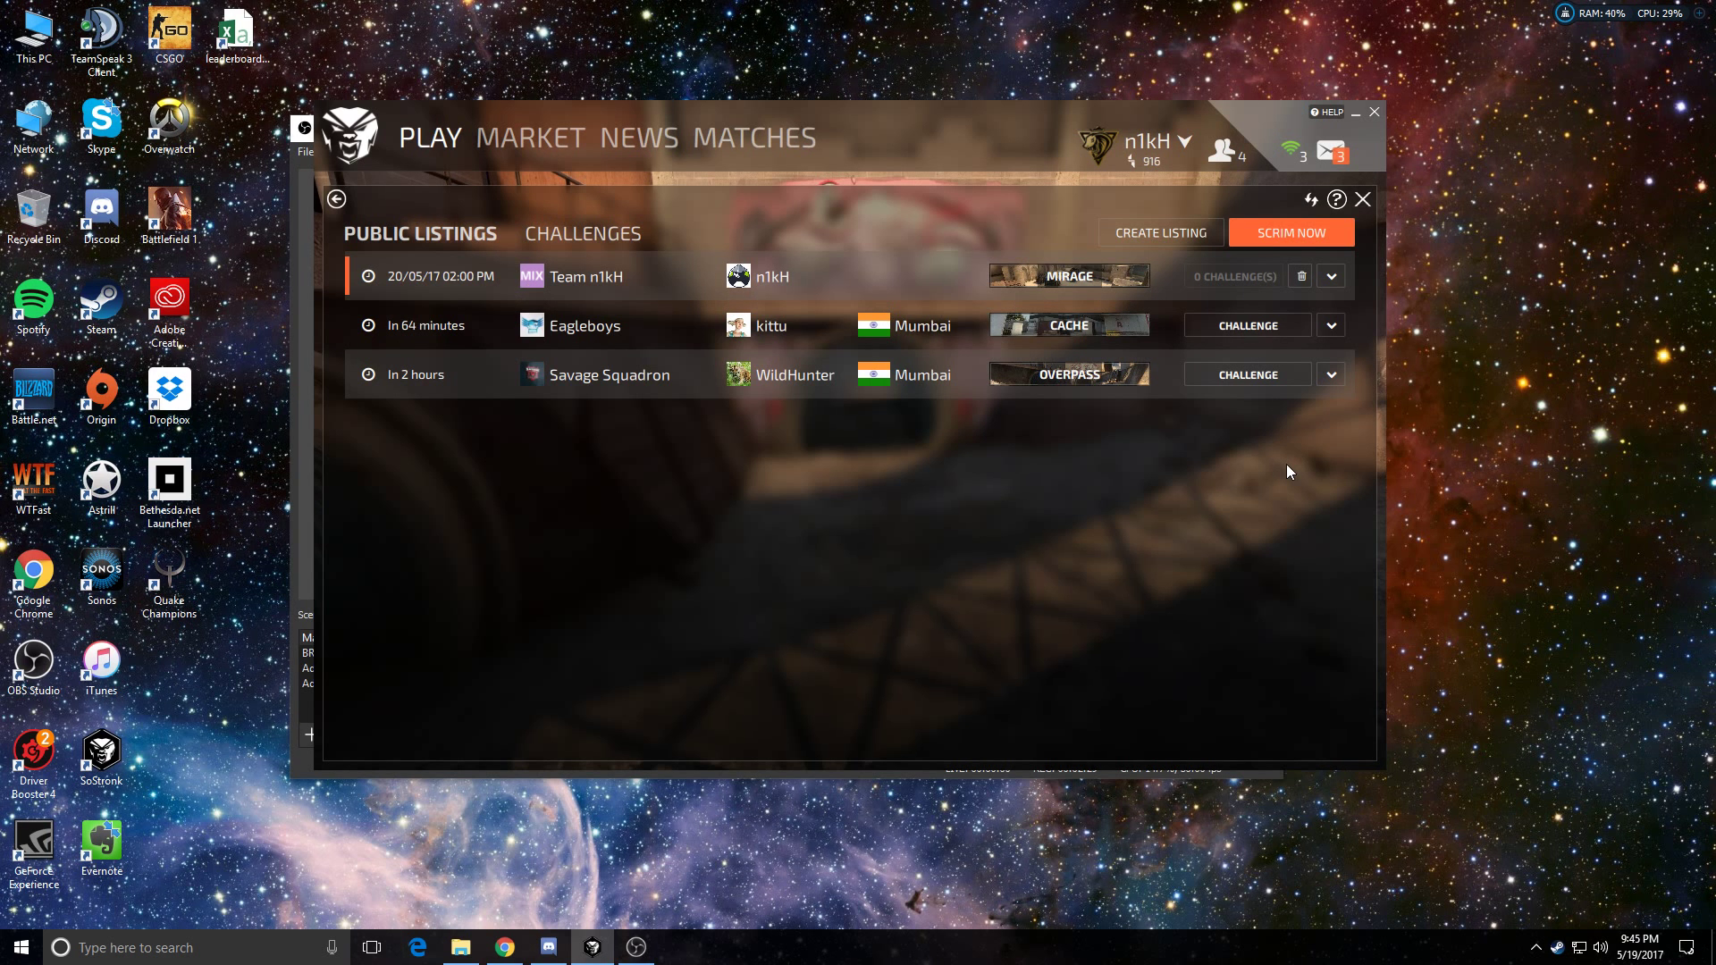
# Delete your Mirage listing from its row, confirming with Yes and acknowledging the notice
pyautogui.click(1301, 276)
pyautogui.click(803, 467)
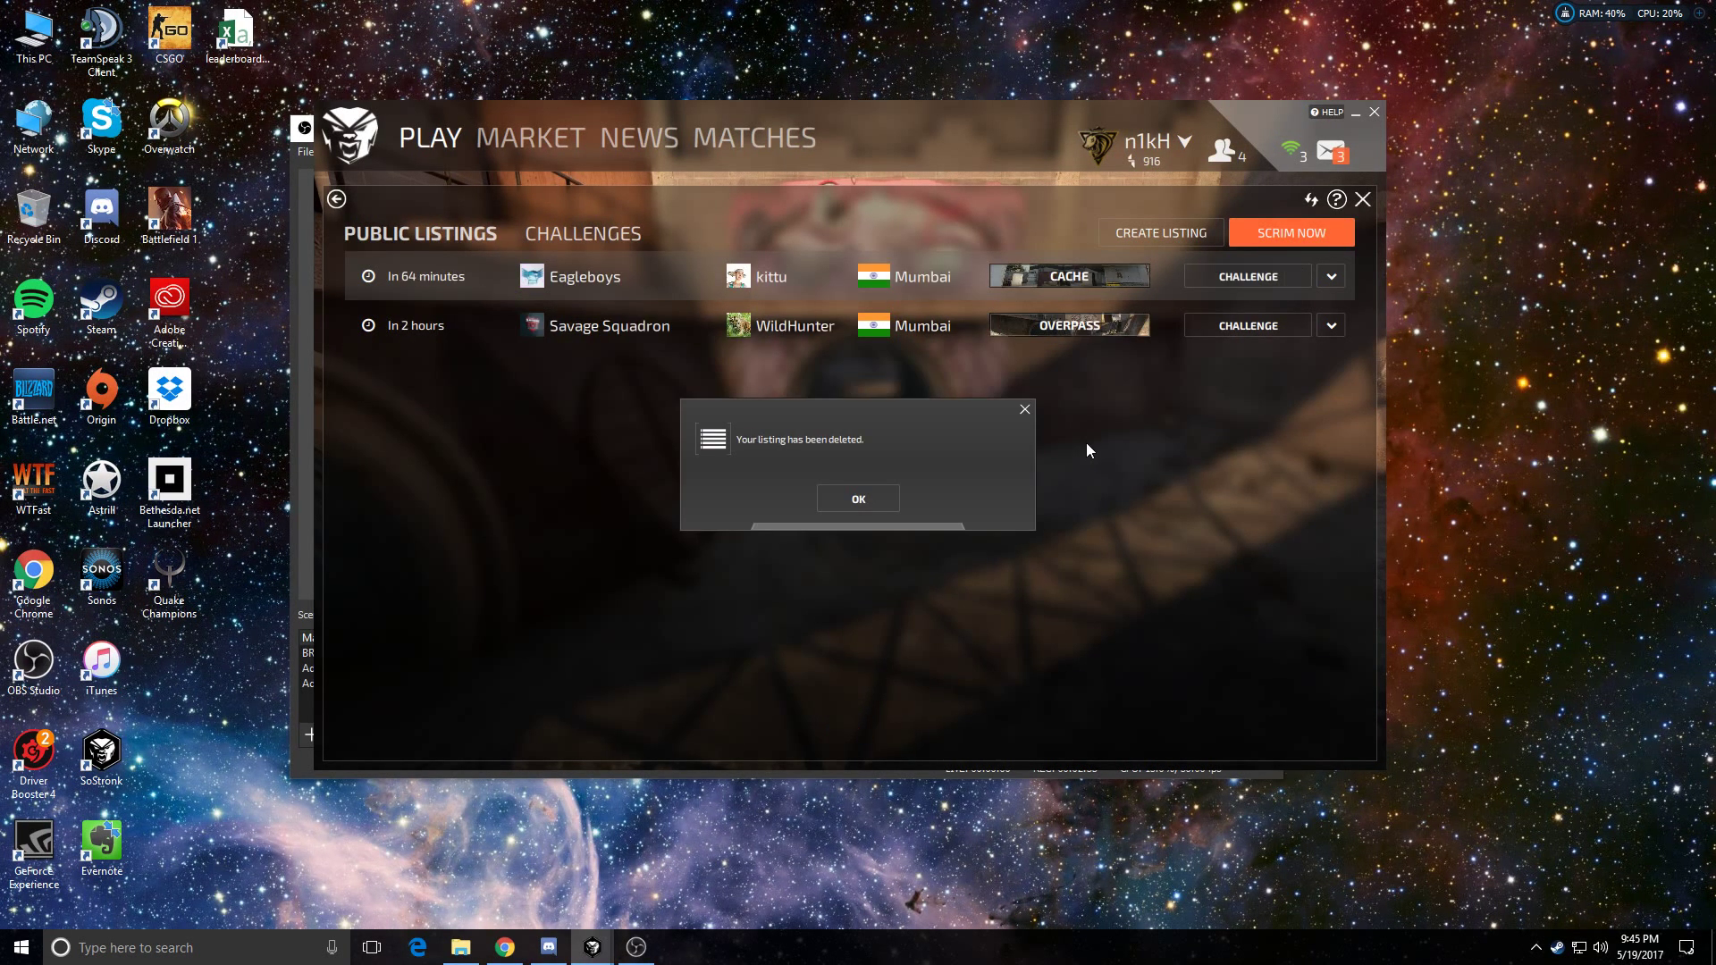
pyautogui.click(855, 499)
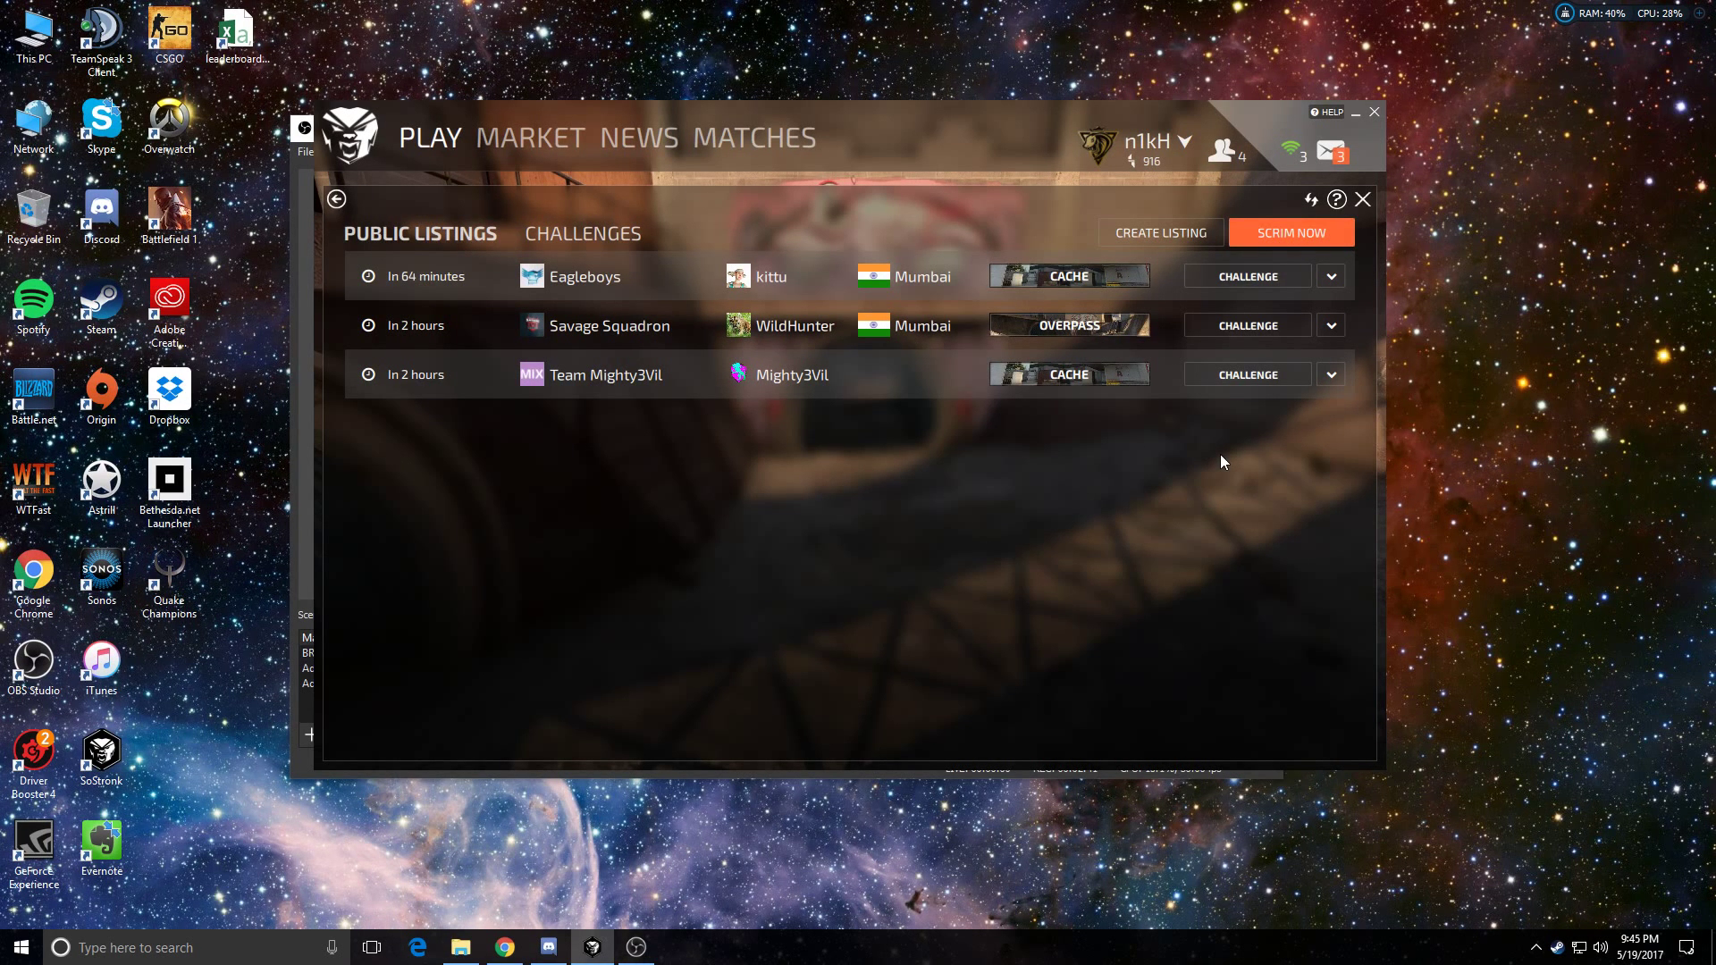
# Start a Scrim Now lobby and close the Invite Coach tutorial tip
pyautogui.click(1317, 238)
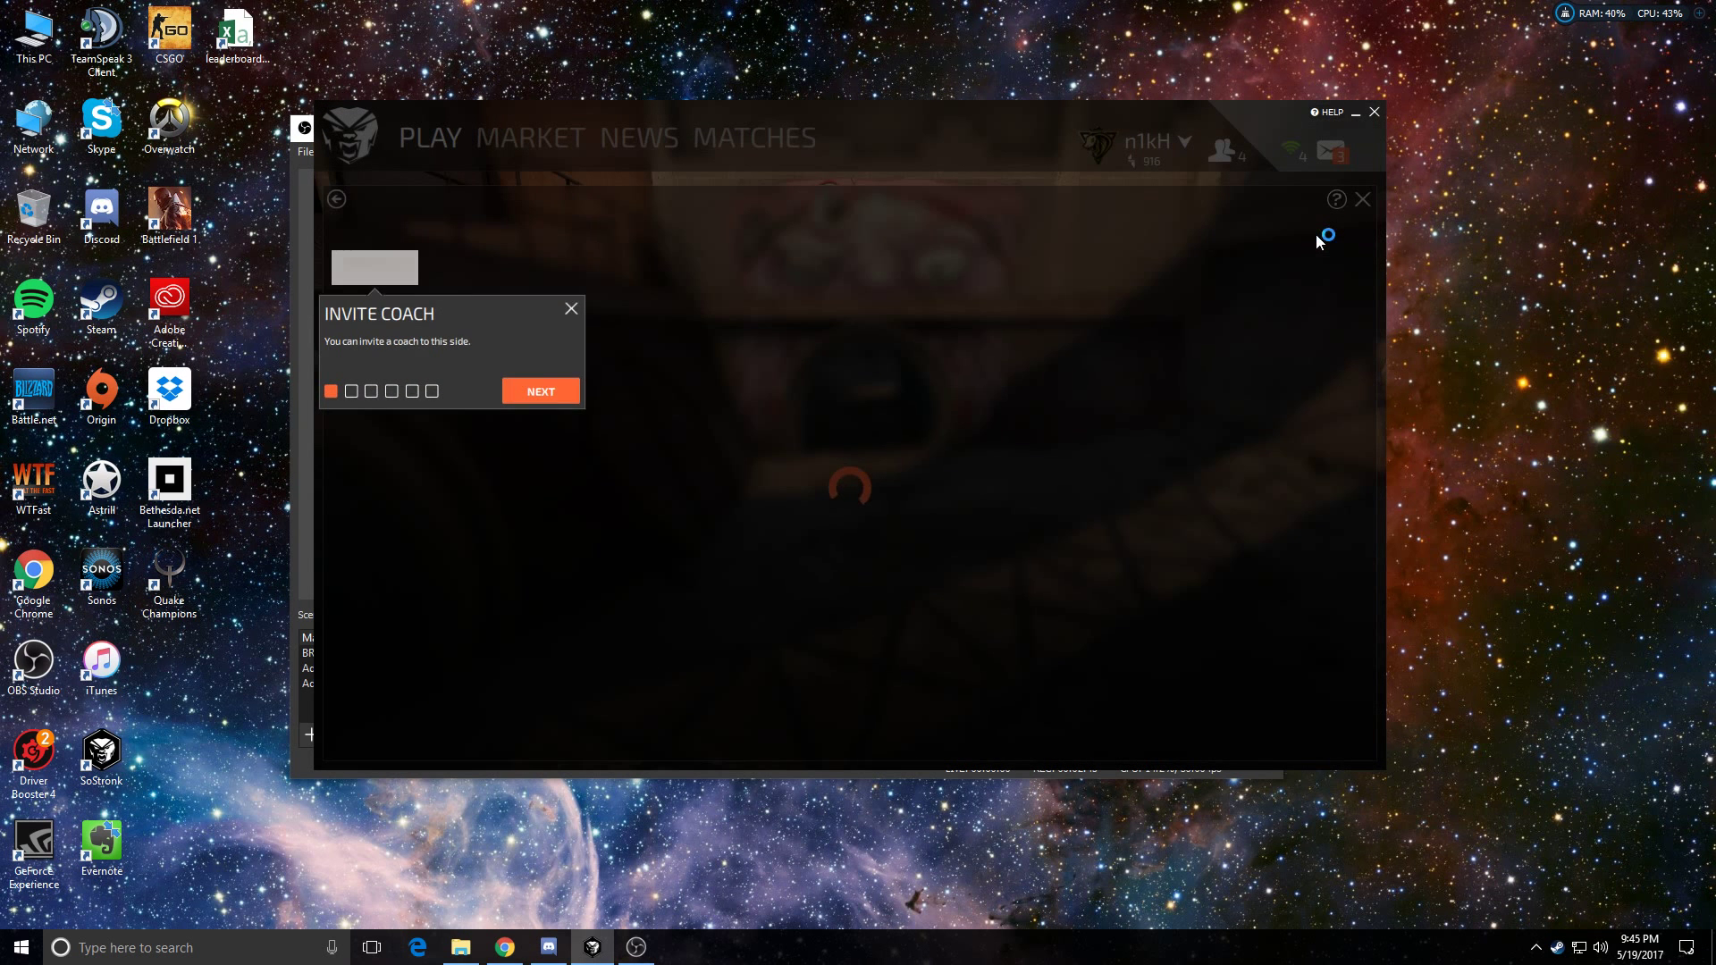
pyautogui.click(571, 310)
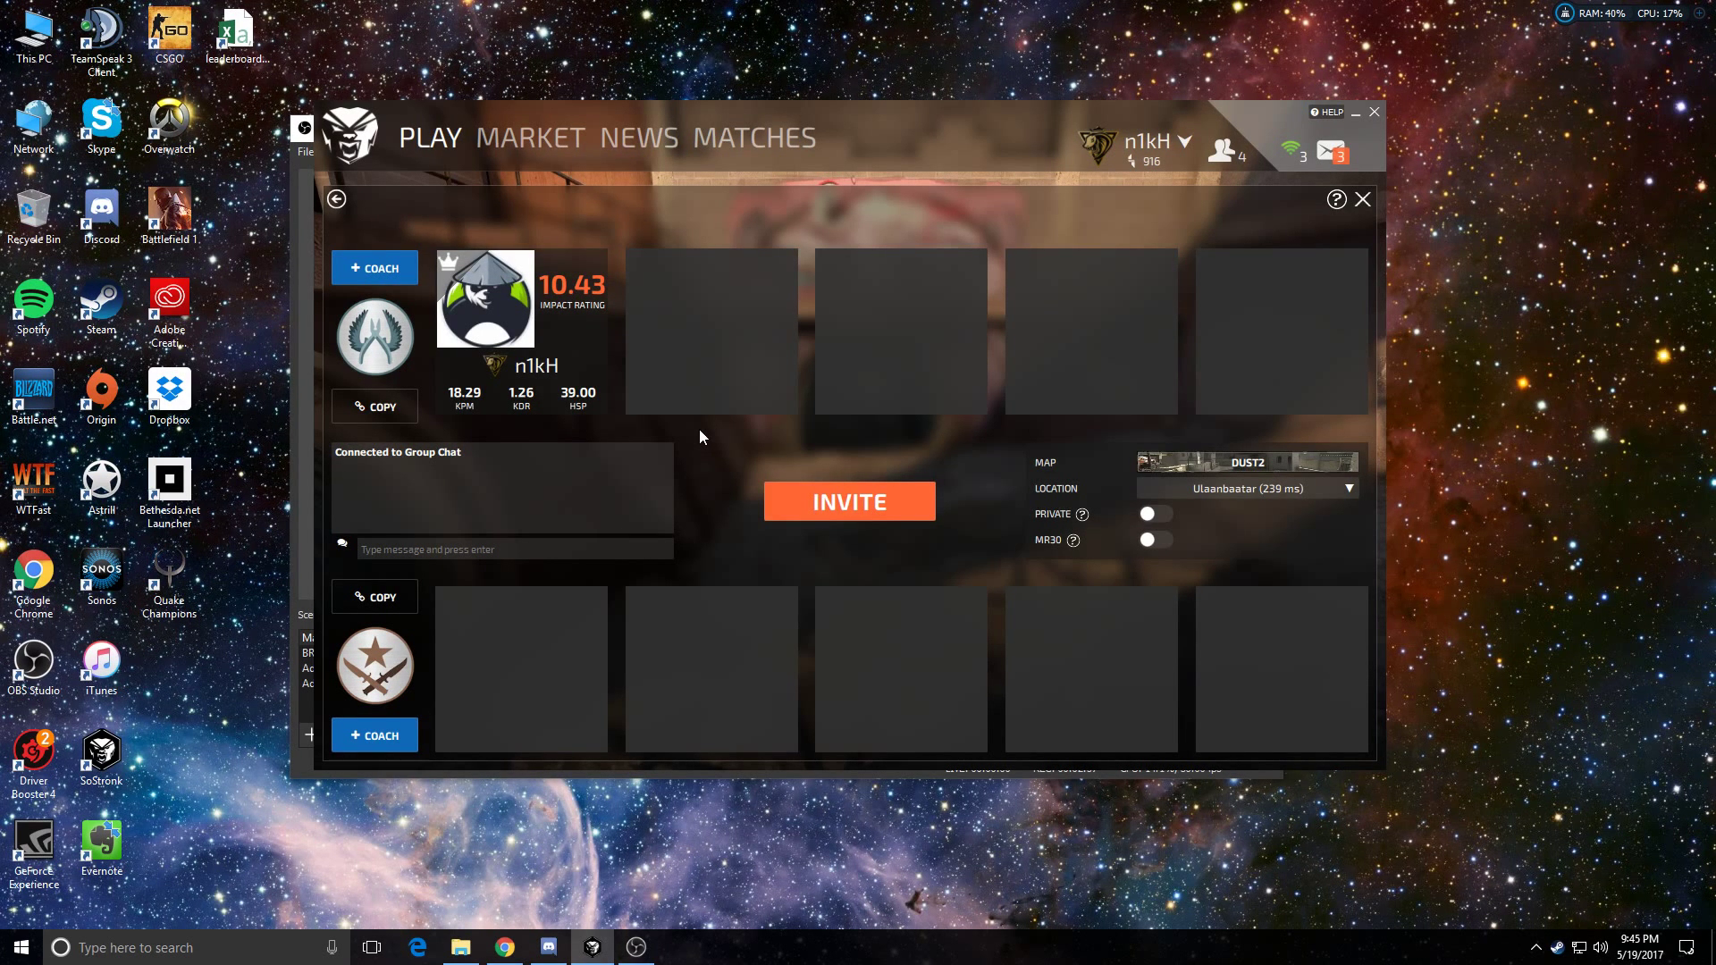
pyautogui.click(388, 270)
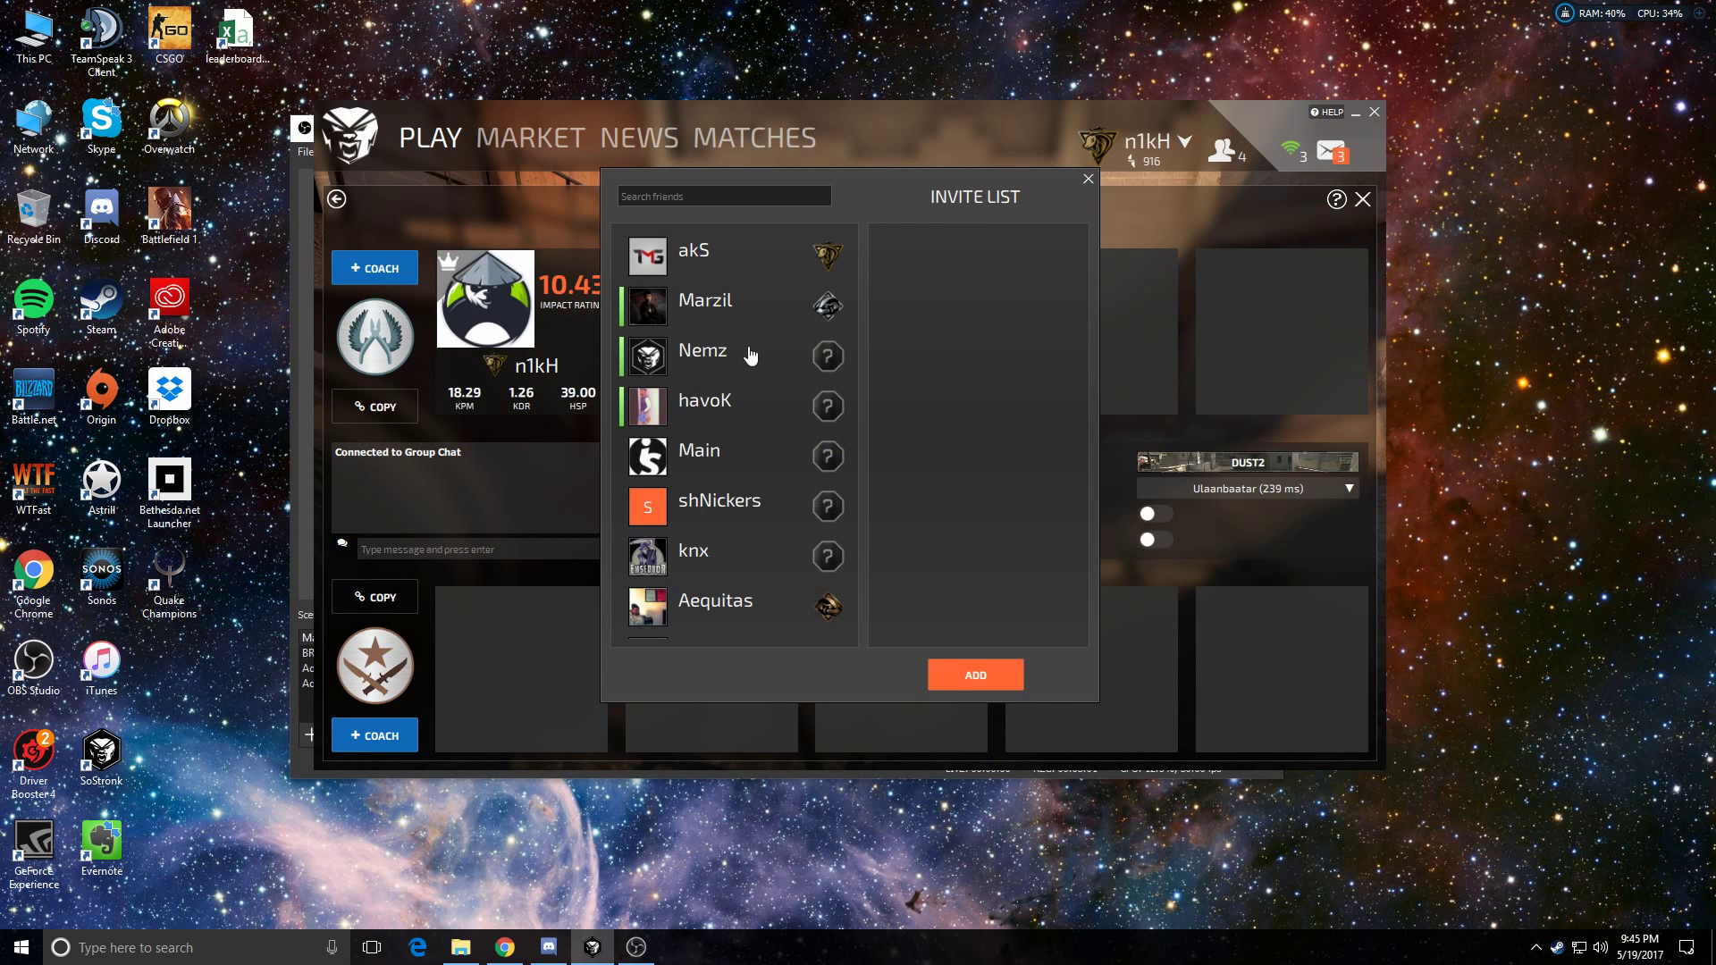
pyautogui.click(1090, 179)
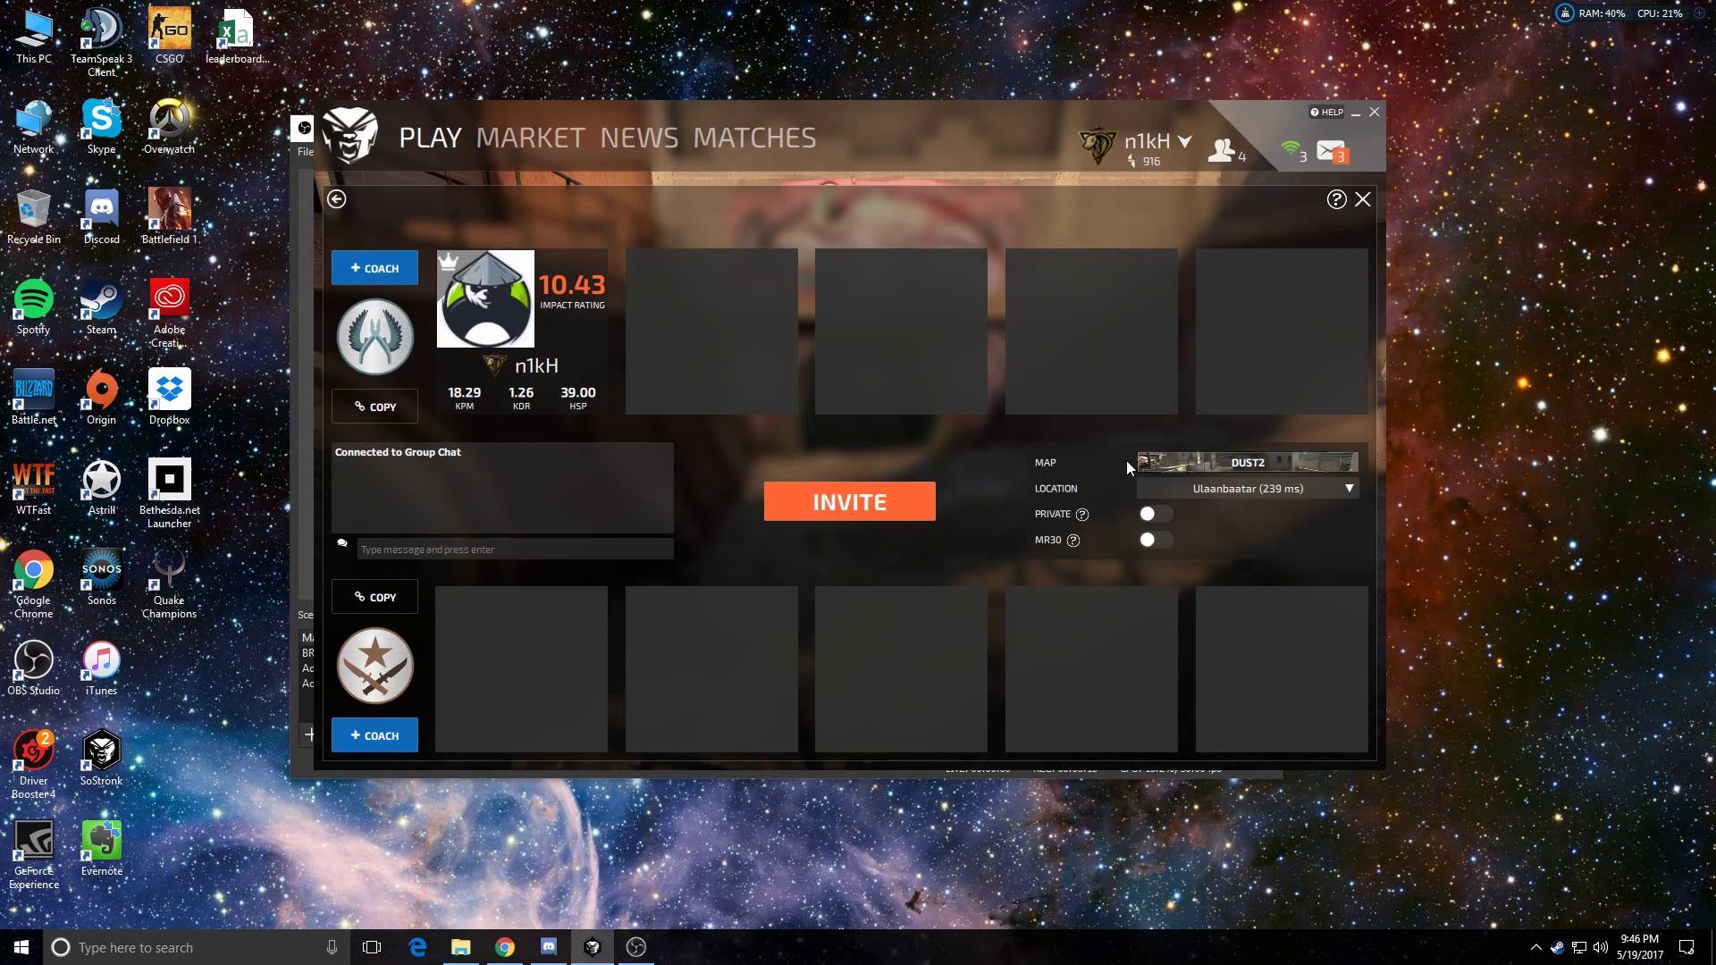
# Set the lobby location to Singapore (4 ms), keeping Dust2 as the map
pyautogui.click(1190, 465)
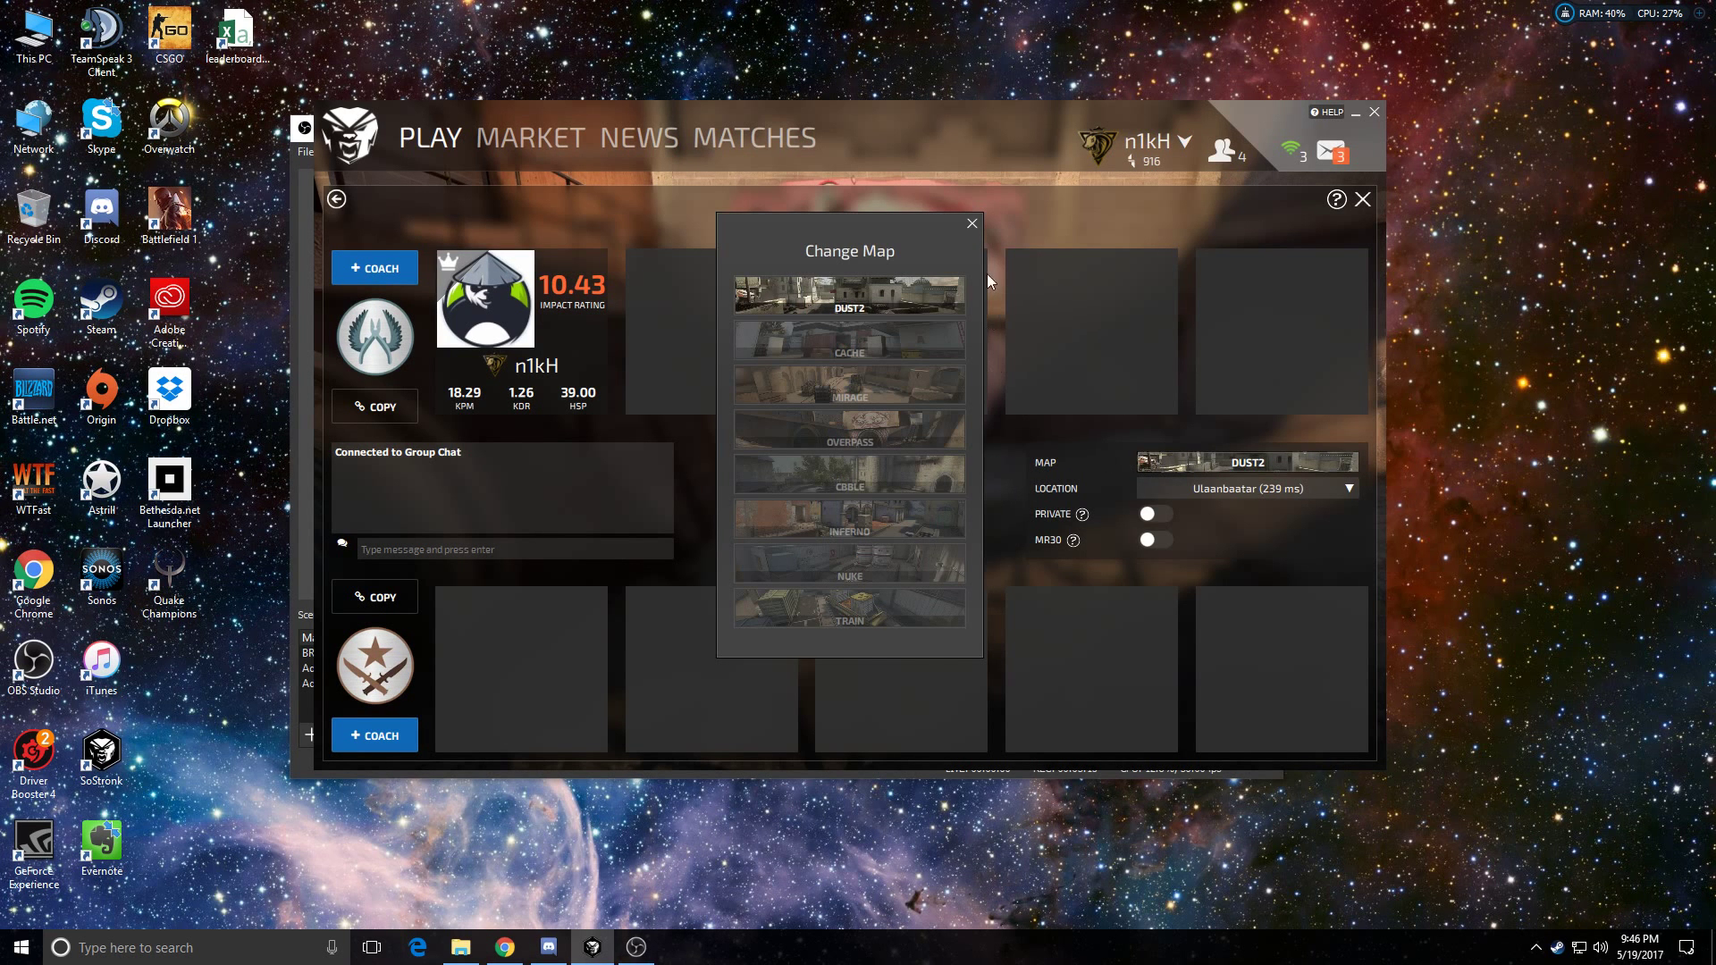
pyautogui.click(1257, 493)
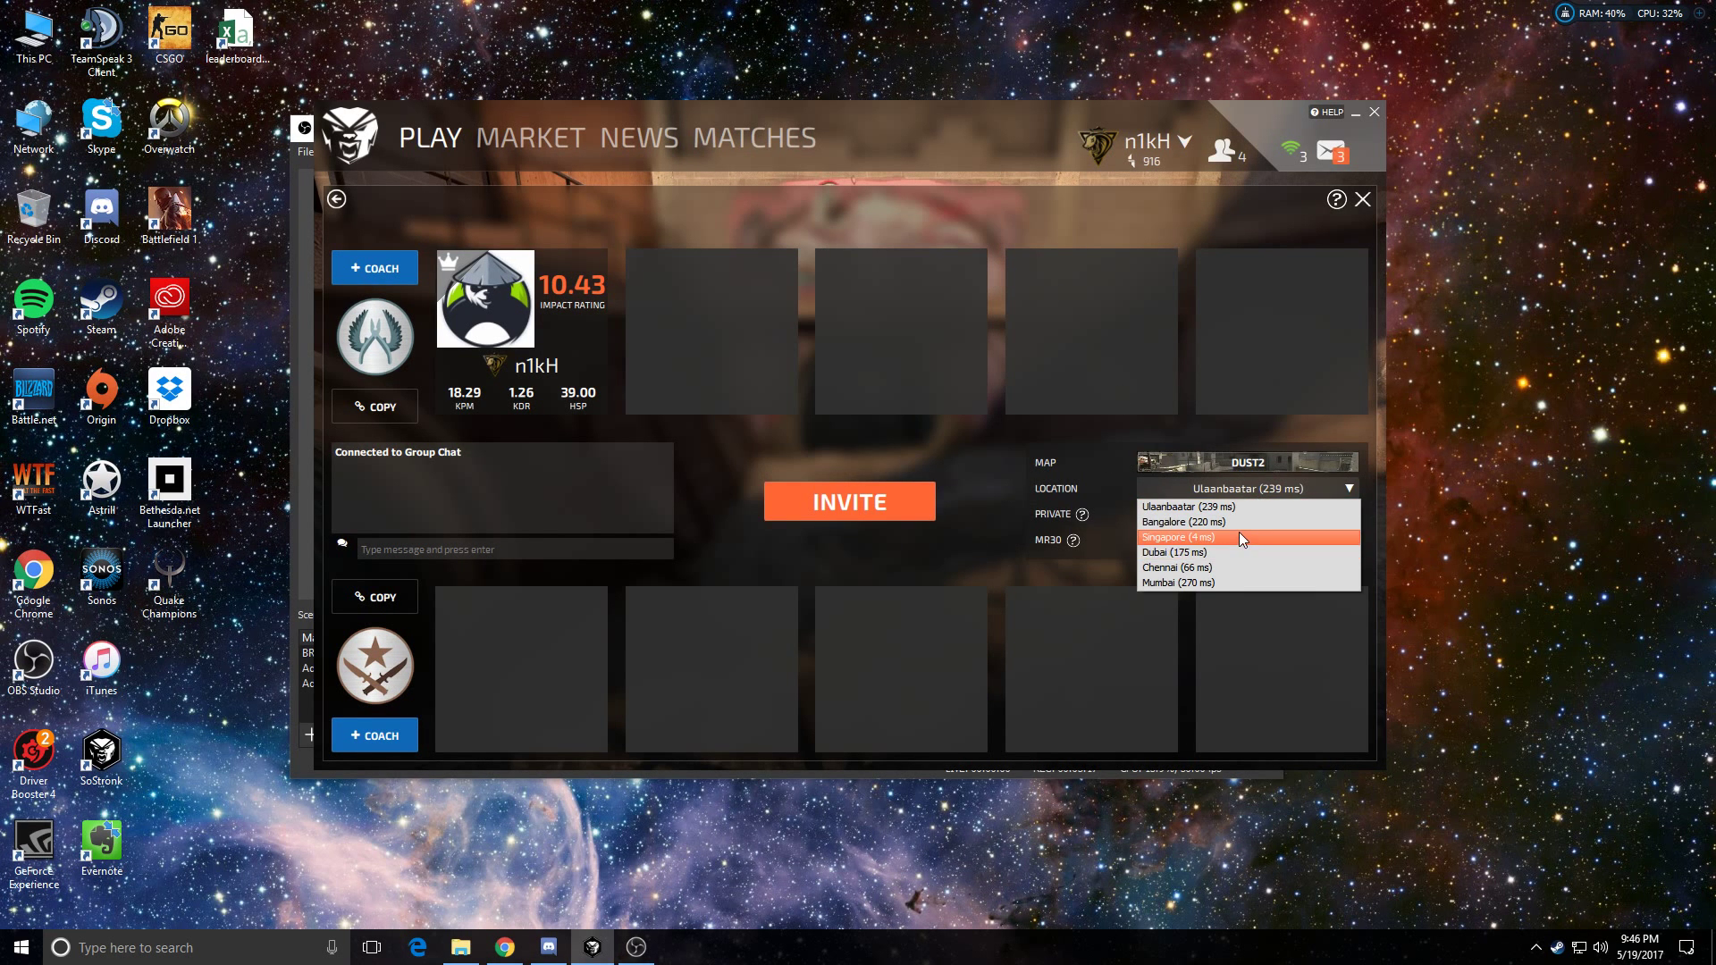
pyautogui.click(1241, 536)
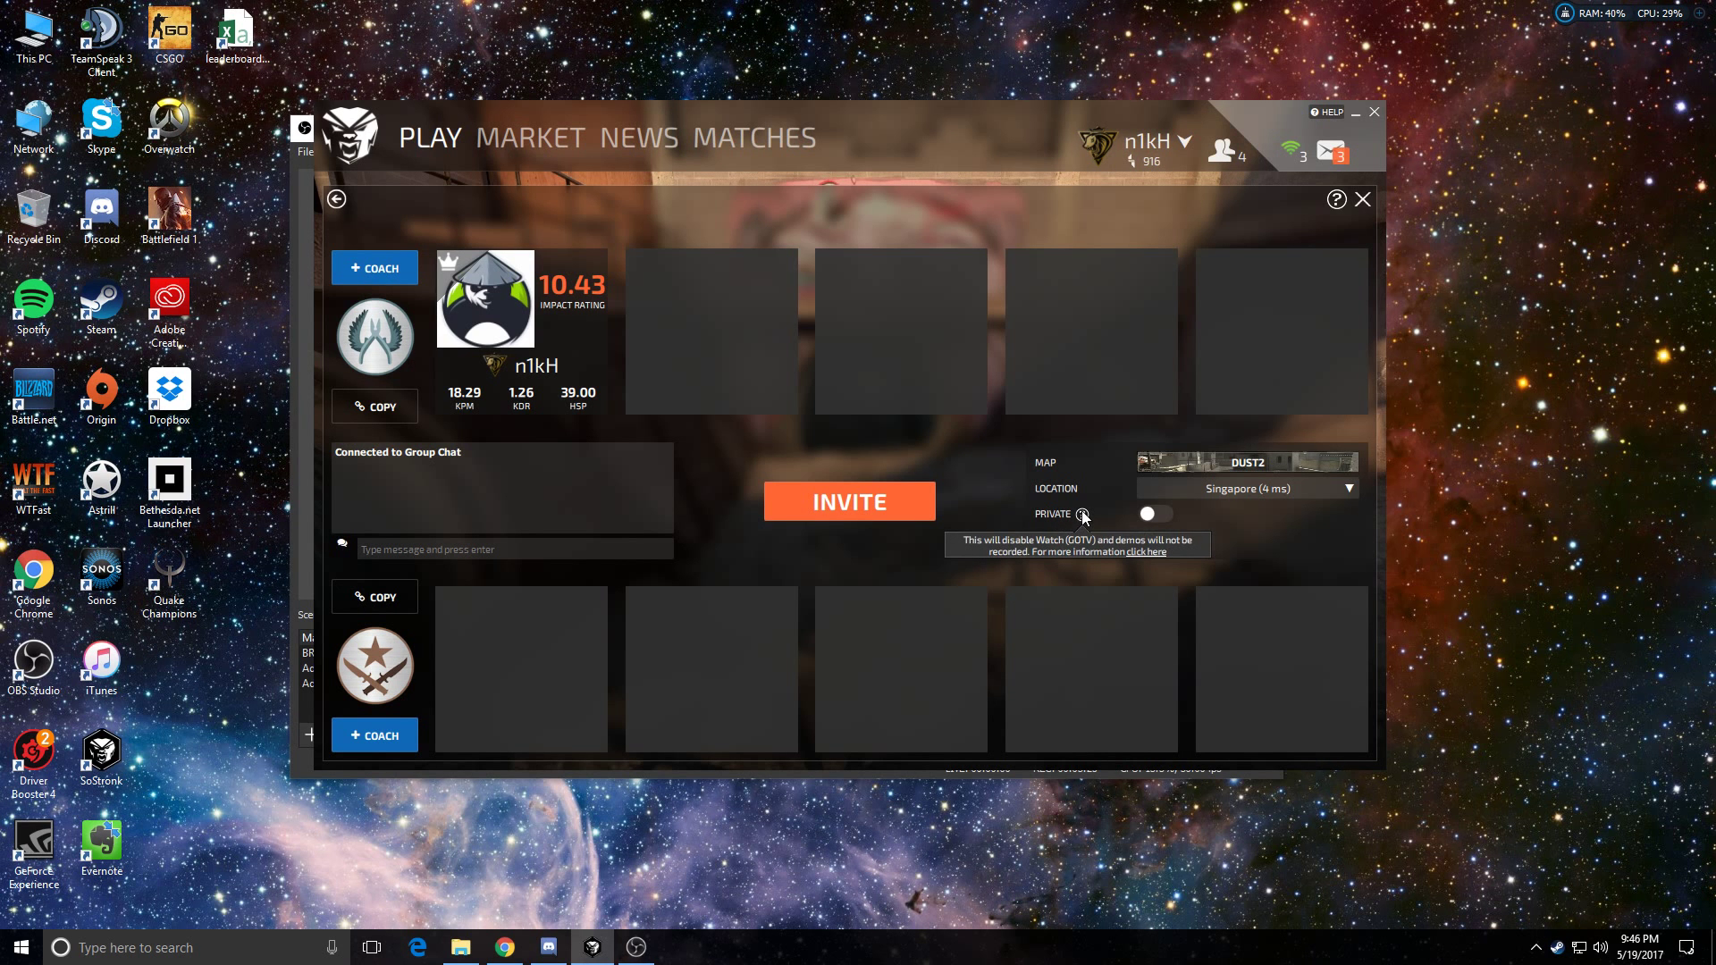
pyautogui.moveTo(1083, 513)
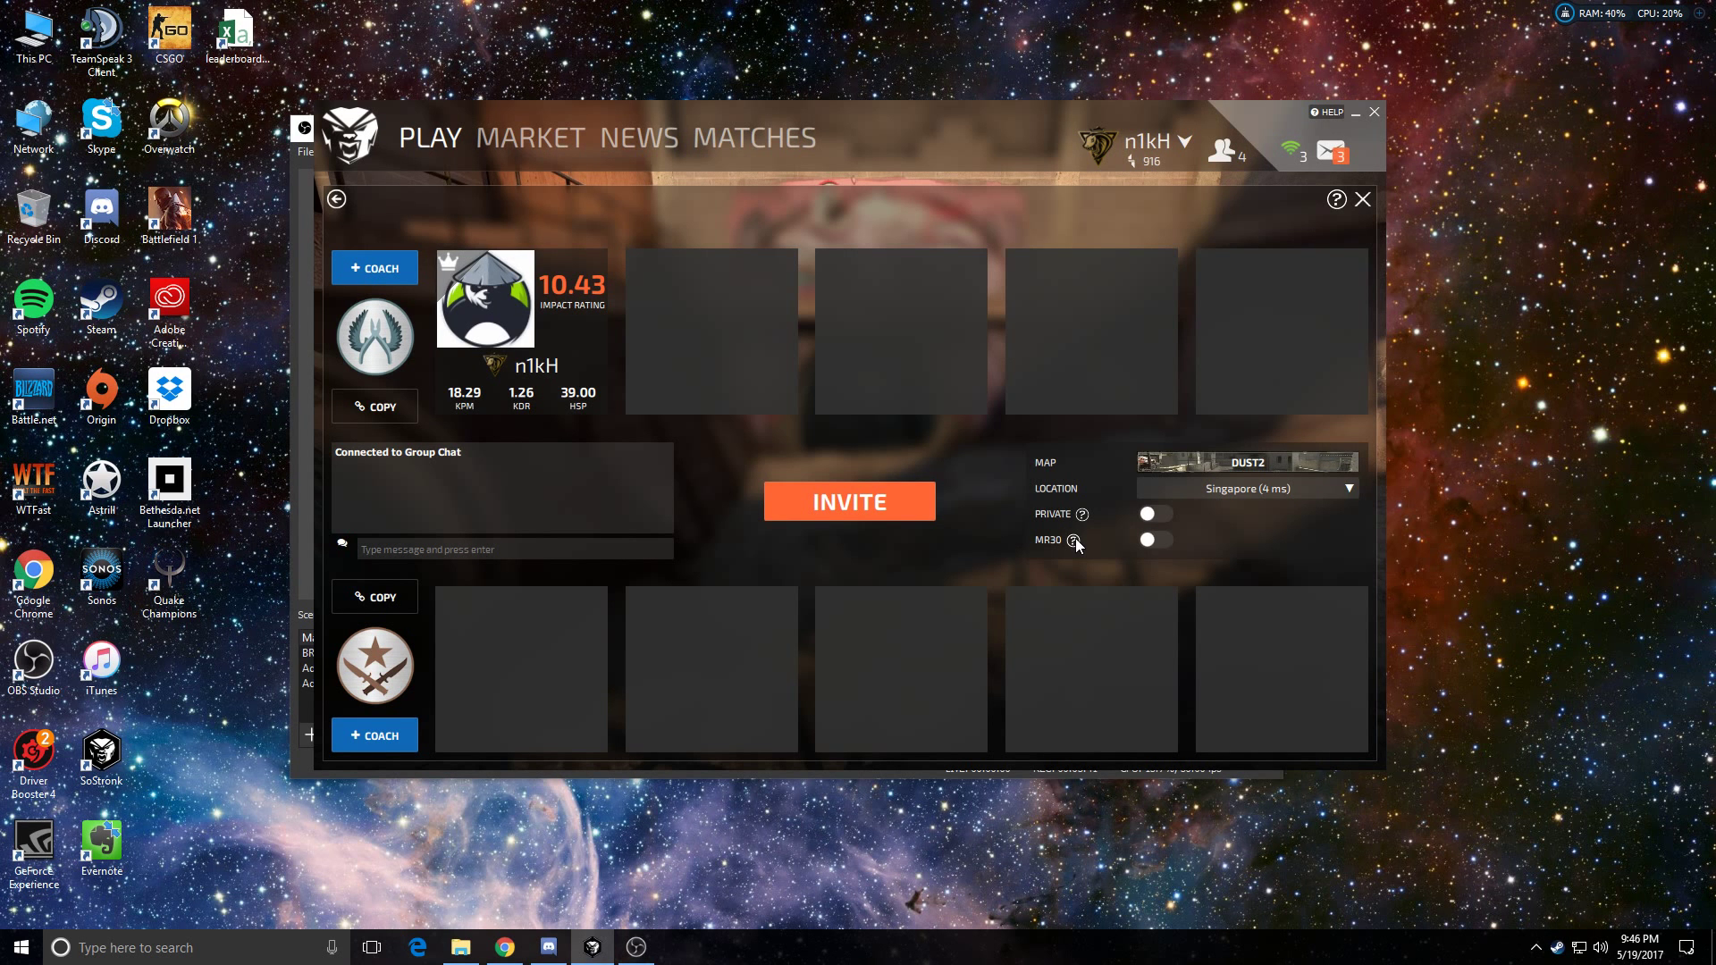
# Try the MR30 and Private toggles, dismiss the error, and copy Team B's invite link
pyautogui.click(1153, 540)
pyautogui.click(1151, 516)
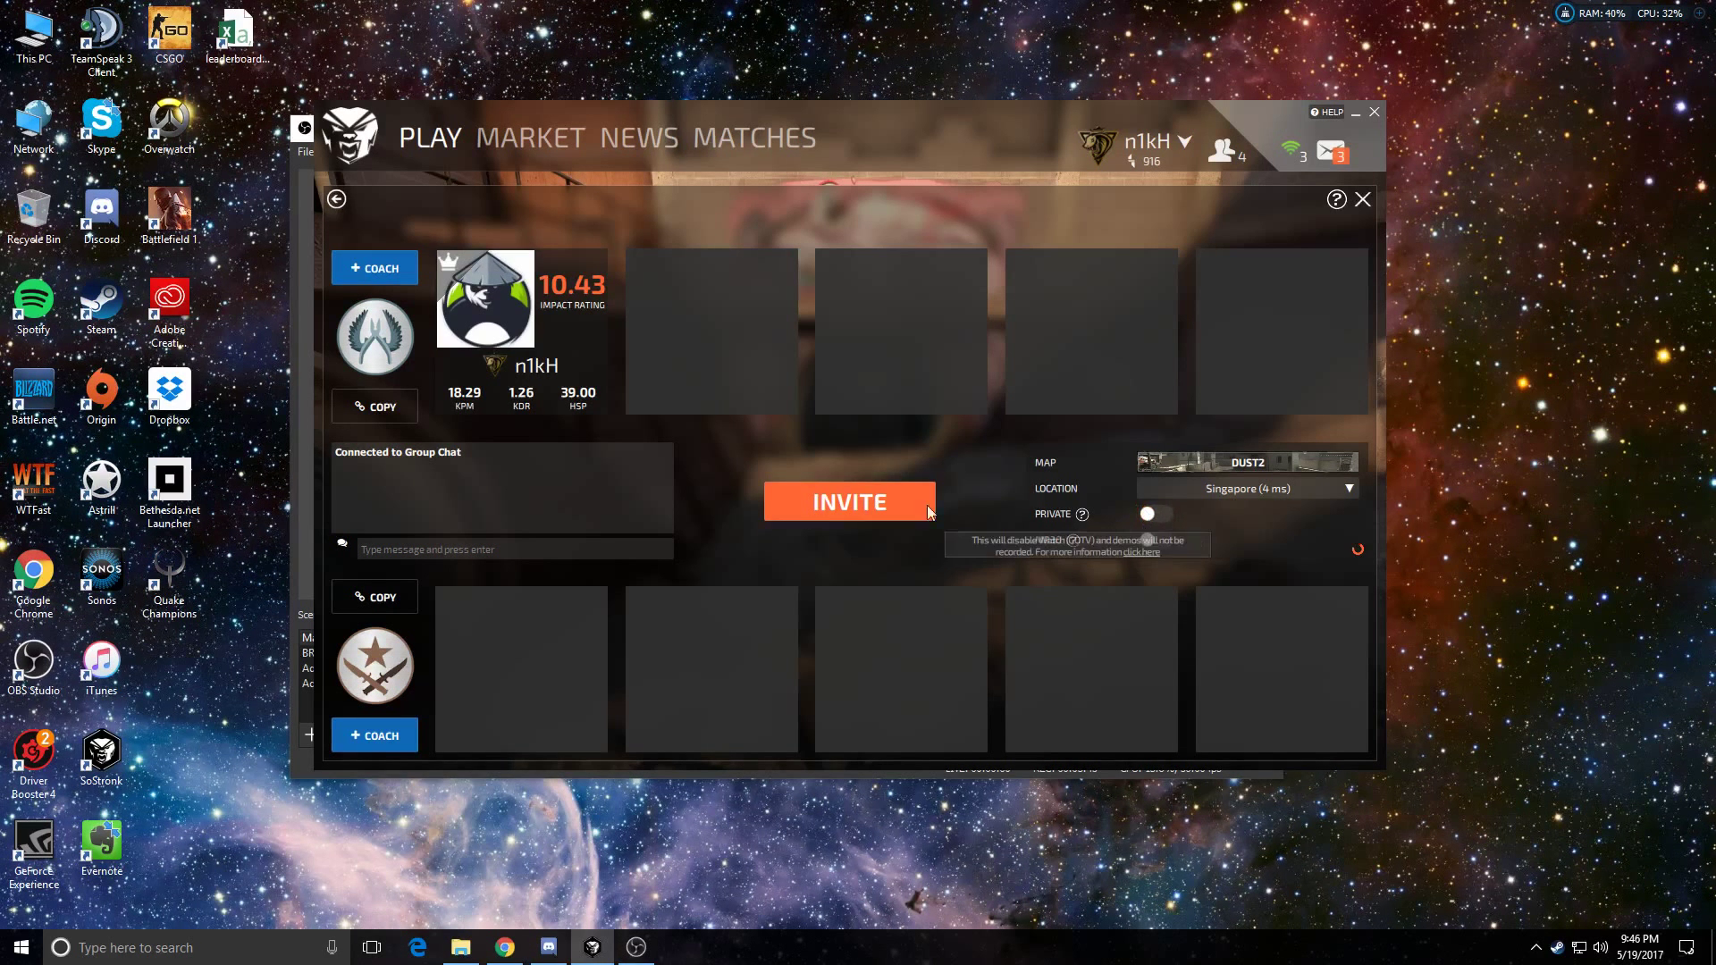
pyautogui.click(607, 548)
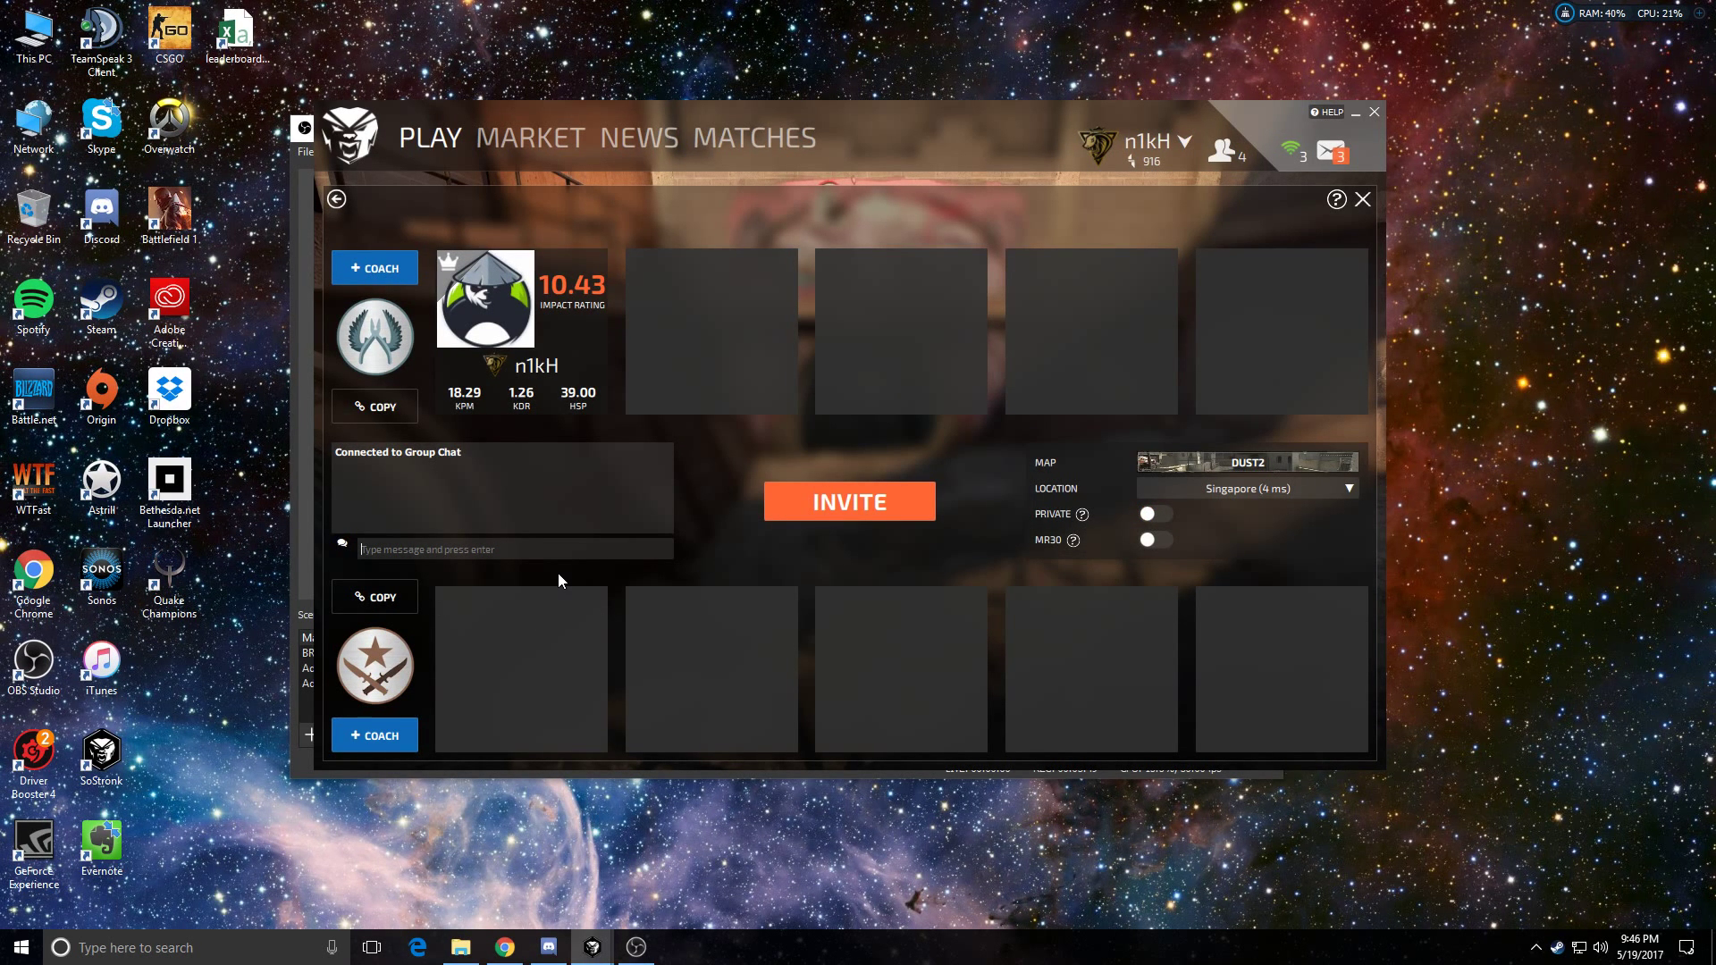
pyautogui.click(389, 599)
# Close the lobby with its top-right X to return to the home Play screen
pyautogui.click(1360, 205)
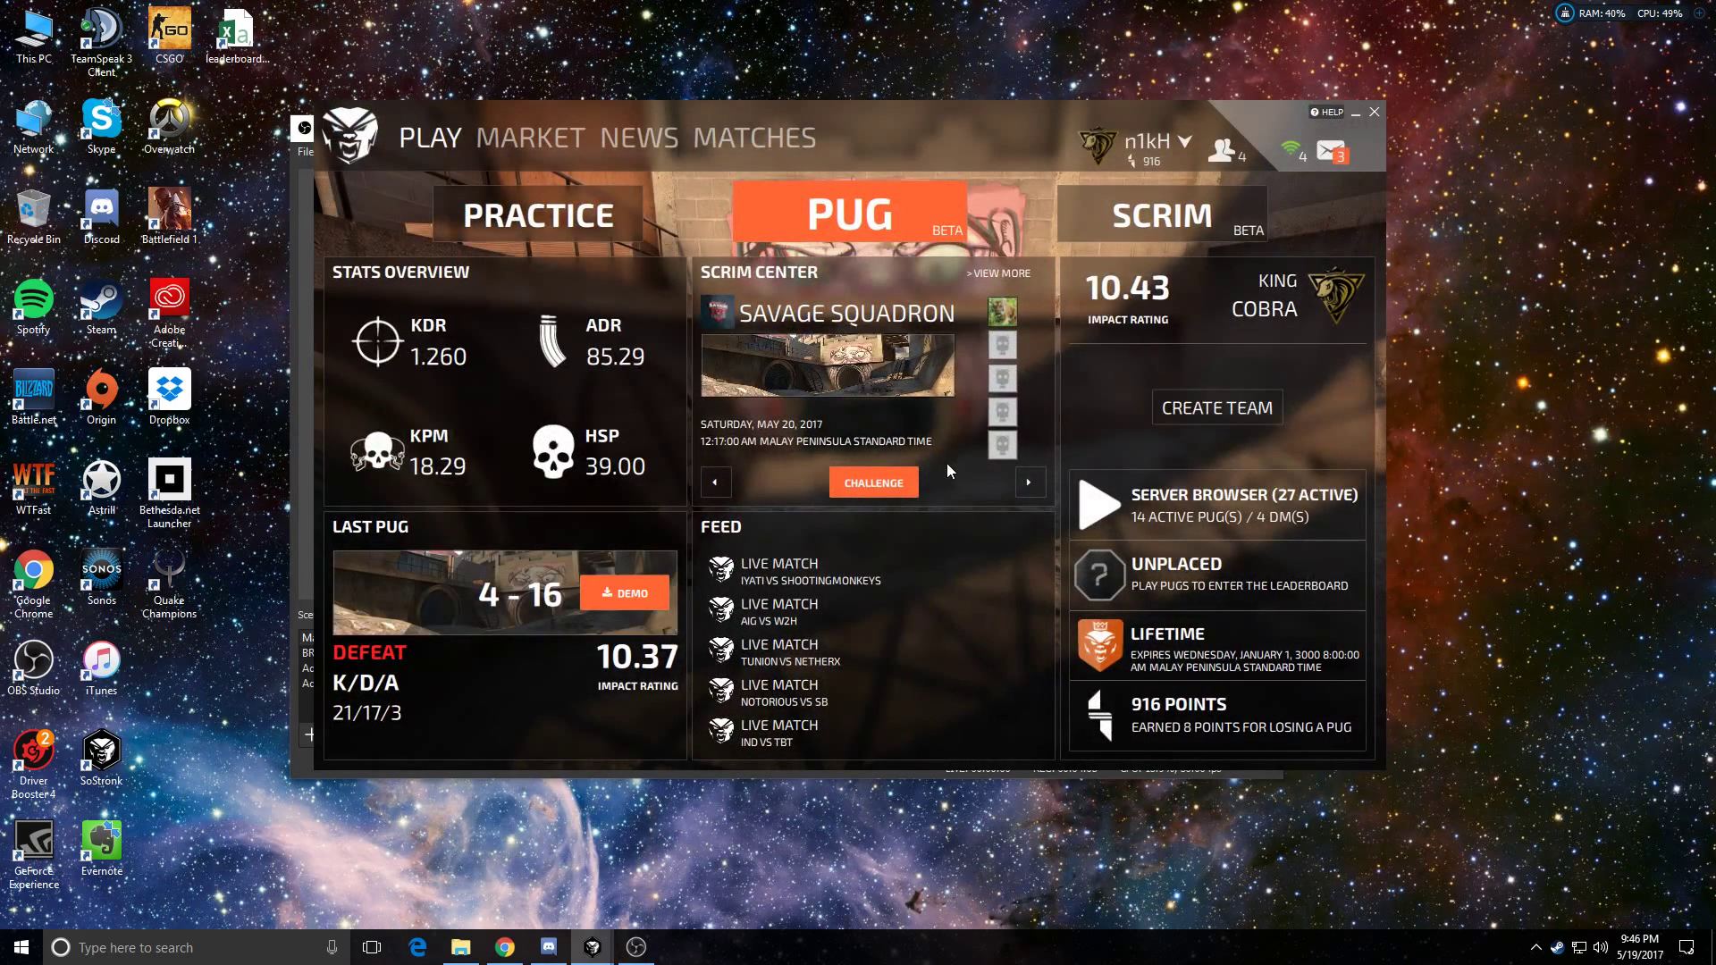